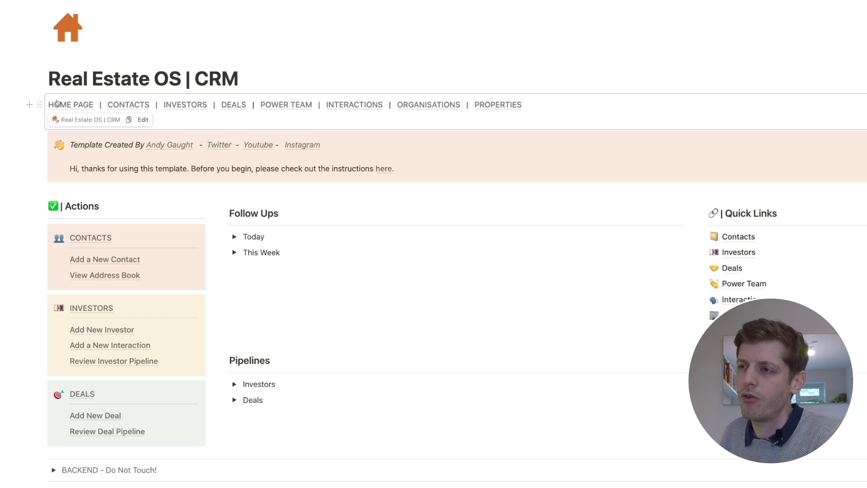
# Browse the Contacts, Investors and Deals pages through the template's navigation bar, then return to its home page.
pyautogui.click(128, 106)
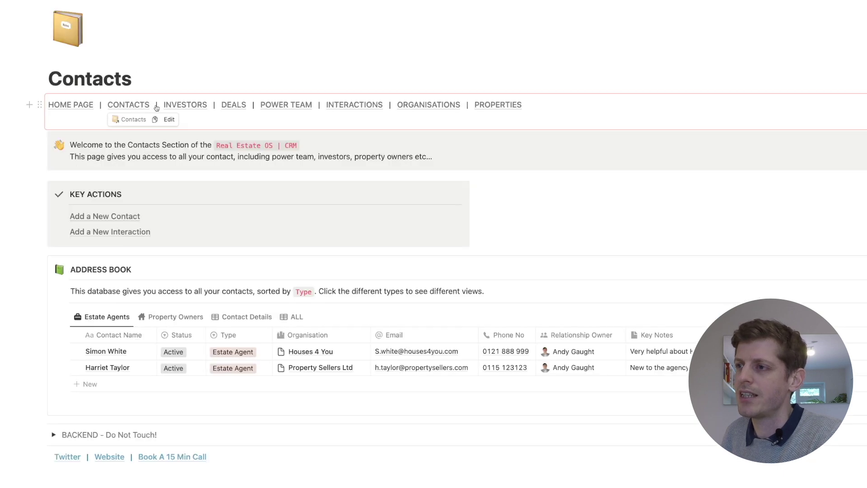
pyautogui.click(193, 107)
pyautogui.click(246, 105)
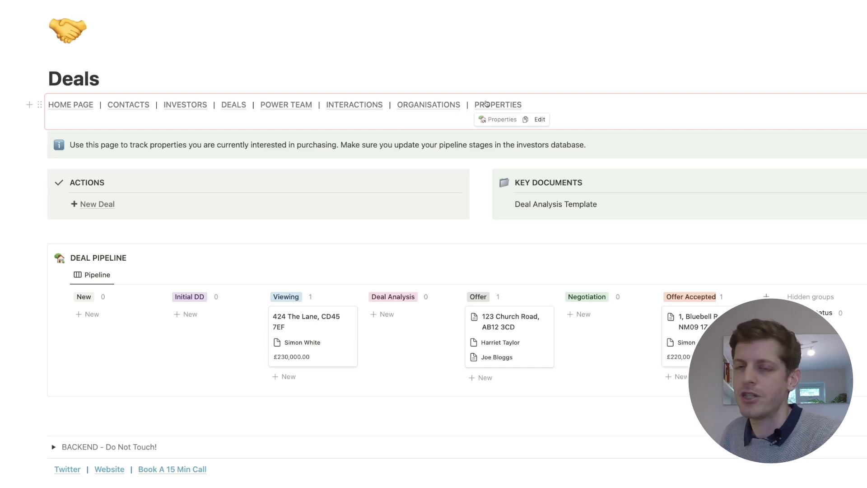
pyautogui.click(71, 107)
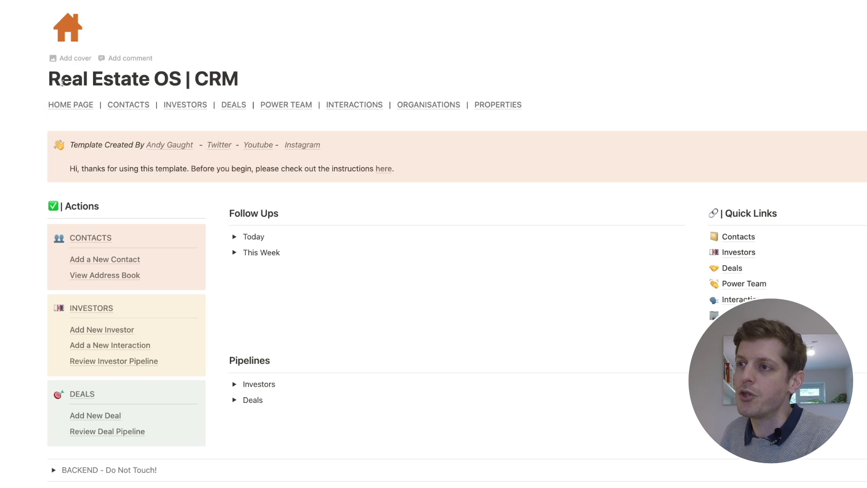
pyautogui.click(50, 78)
pyautogui.click(242, 68)
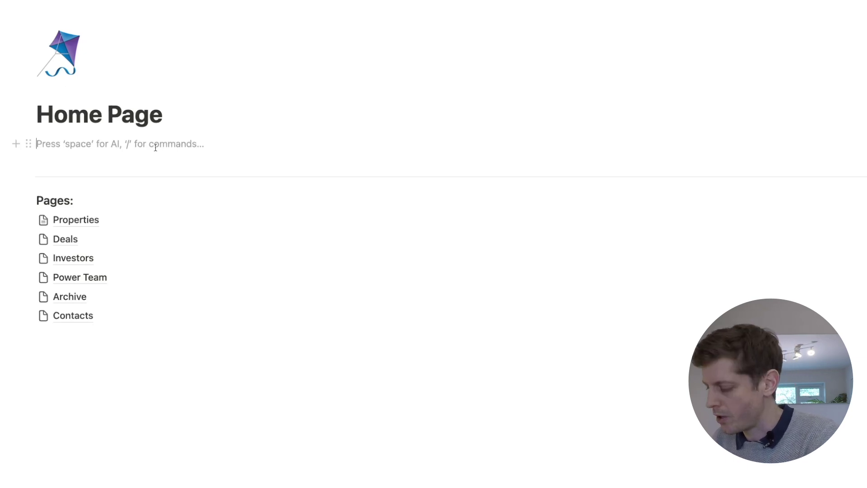
# Insert an empty synced block directly beneath the Home Page title.
pyautogui.write('/')
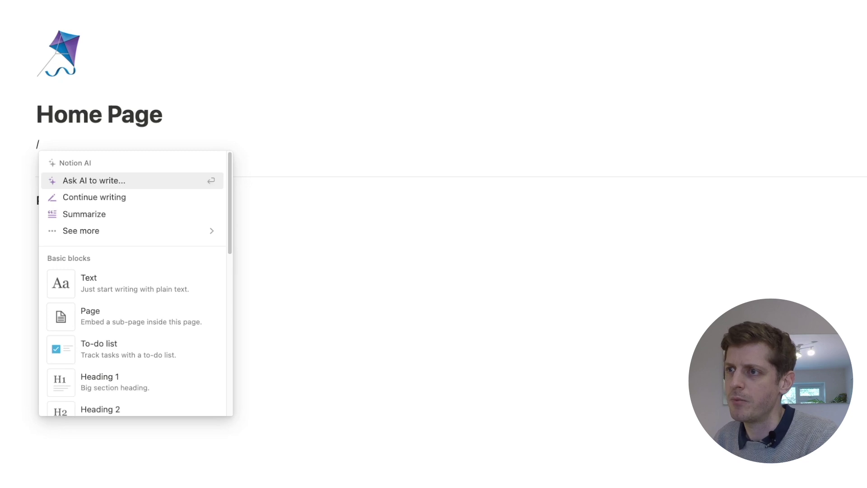
pyautogui.write('synced')
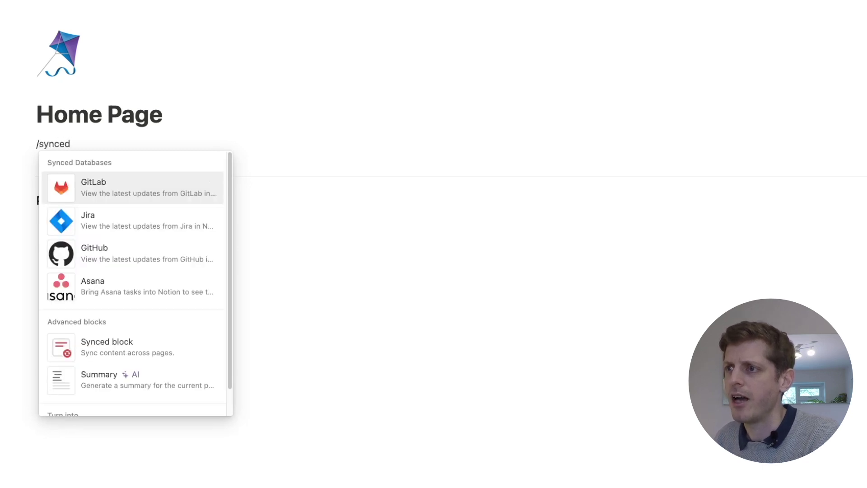
pyautogui.press('Down')
pyautogui.press('Down')
pyautogui.press('Down')
pyautogui.press('Down')
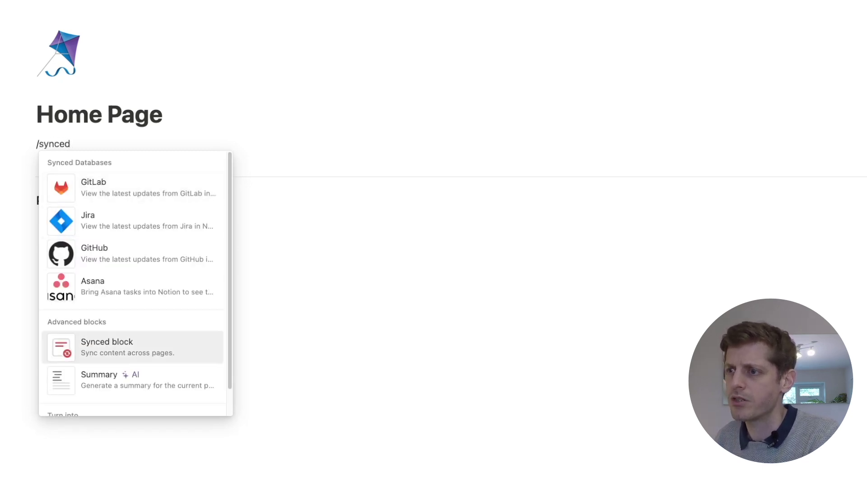
pyautogui.click(105, 350)
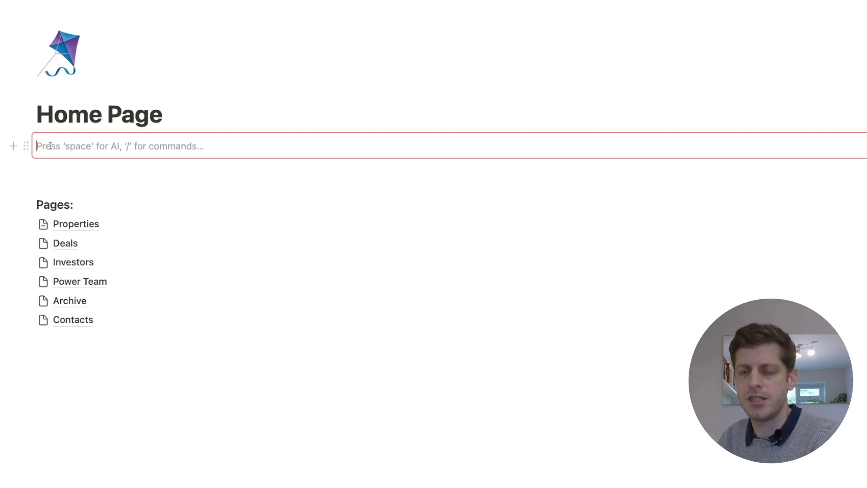
# Fill the synced block with the navigation text "Home | Properties | Deals | Investors | Power Team | Contacts | Archive".
pyautogui.write('Home')
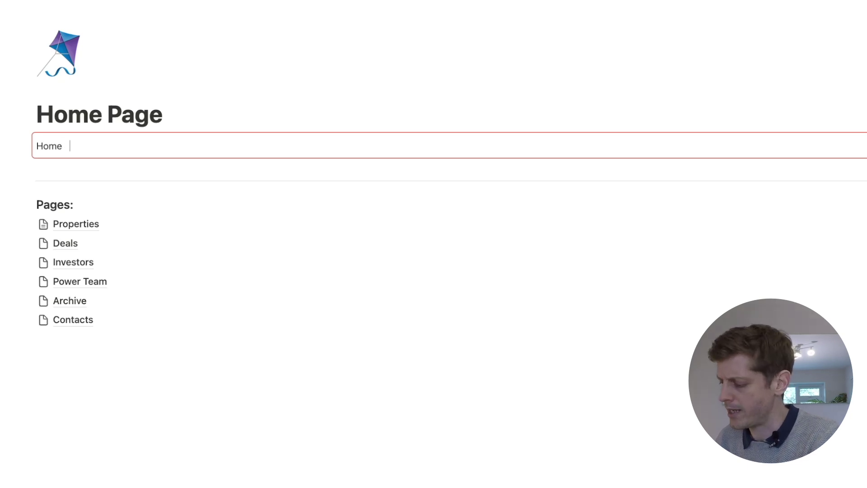
pyautogui.write('|')
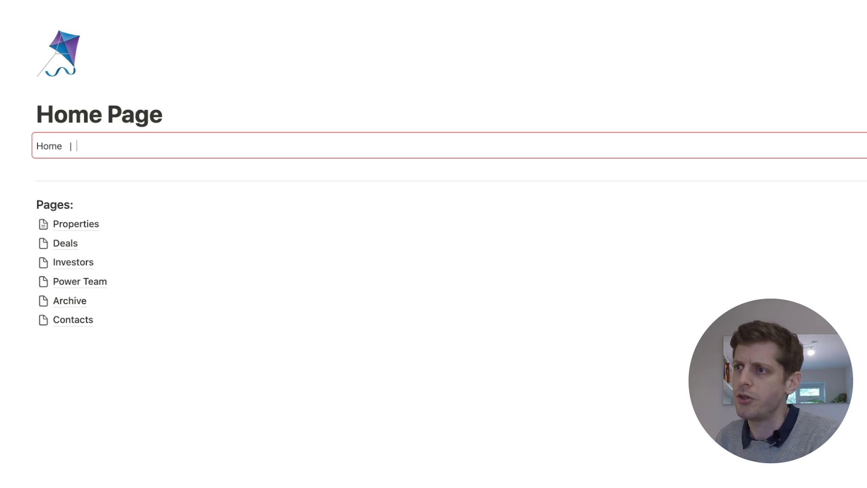
pyautogui.write(' Properties')
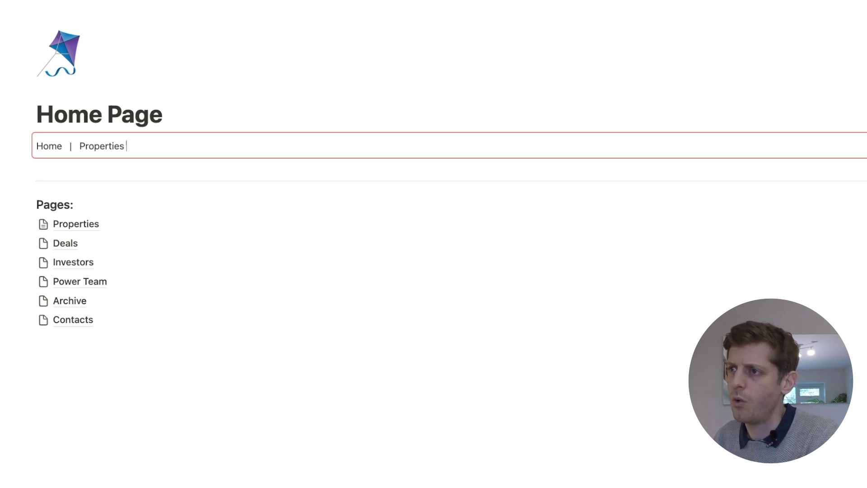
pyautogui.write(' |')
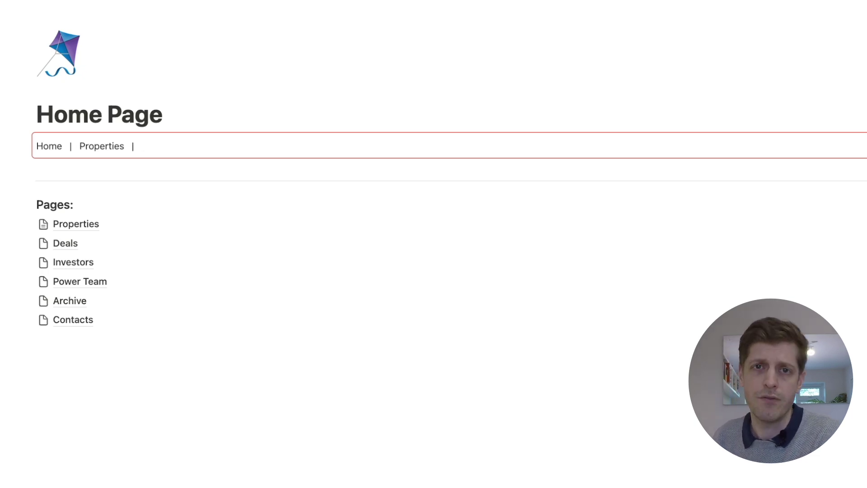
pyautogui.write(' Deals | Investors | Power Team')
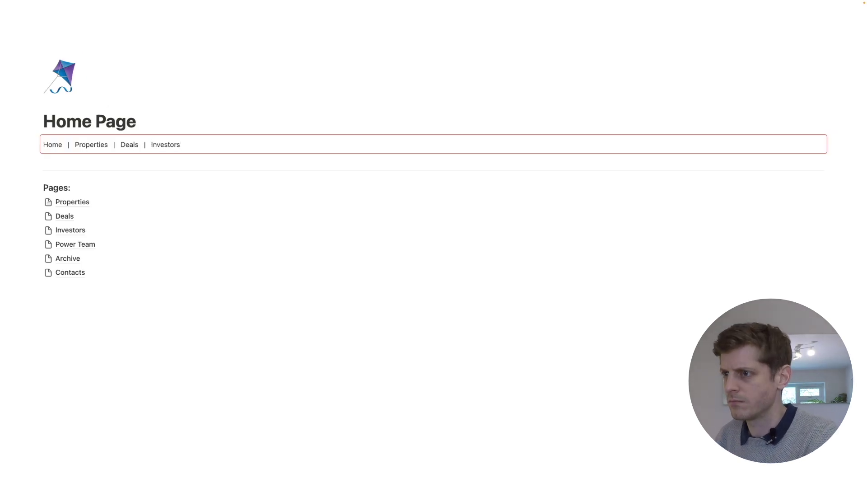
pyautogui.write(' | Contacts | Archive')
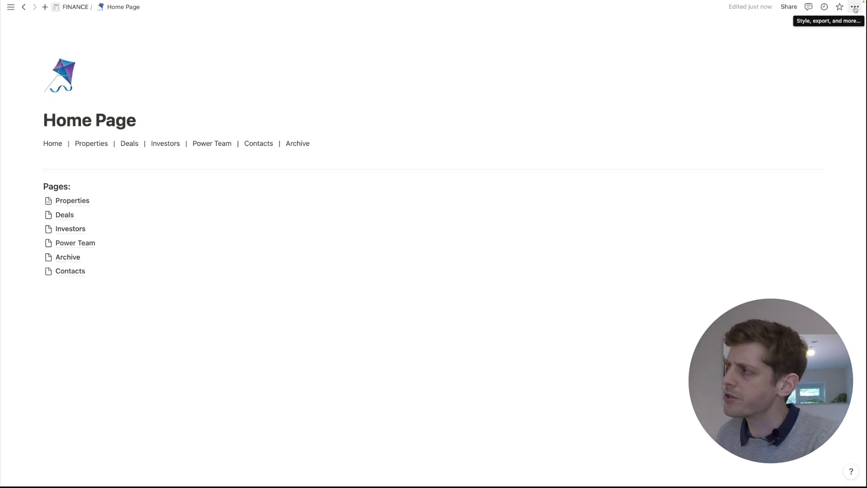
# Copy the Home Page's link and apply it to the word Home in the navigation bar.
pyautogui.click(855, 8)
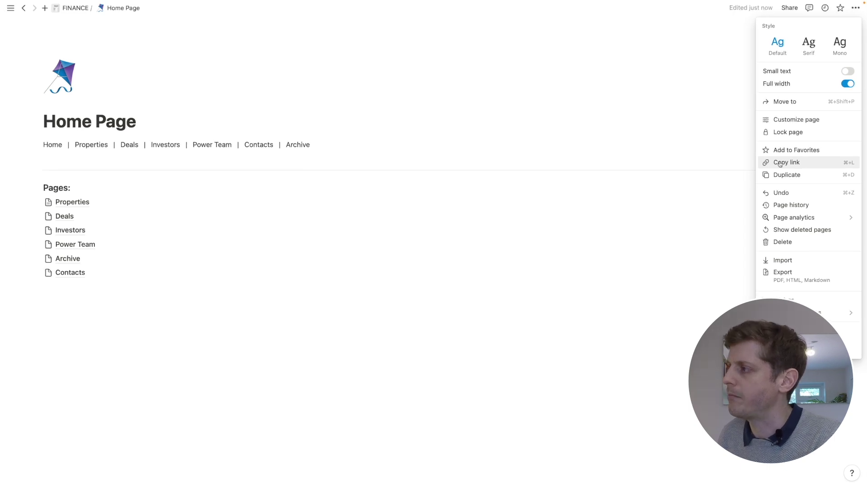
pyautogui.click(846, 165)
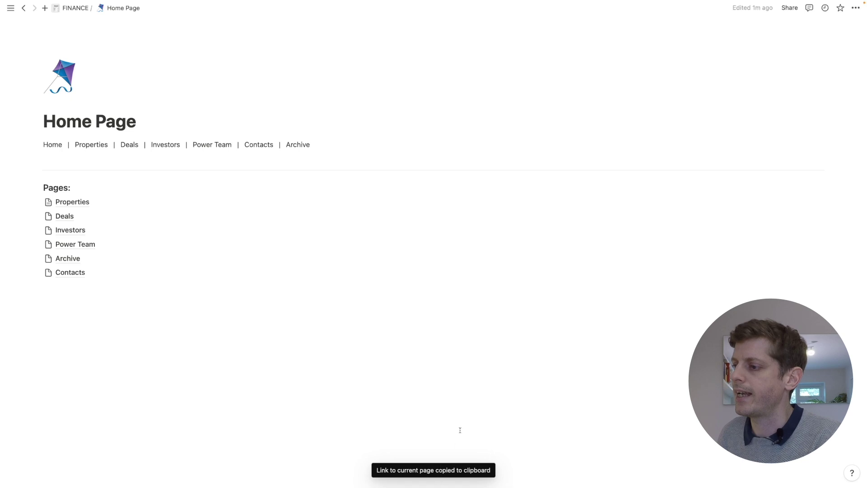
pyautogui.doubleClick(52, 145)
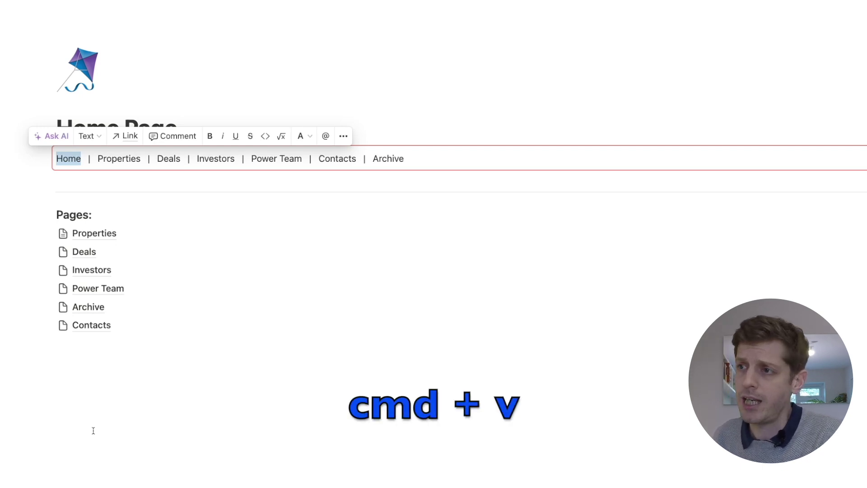
pyautogui.press('super+v')
pyautogui.moveTo(60, 158)
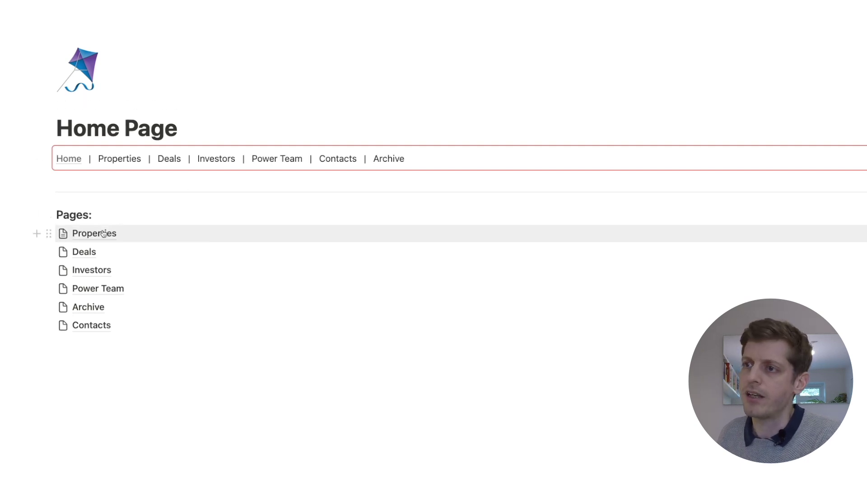
# Copy the Properties page's link from the Pages list and apply it to the word Properties in the navigation bar.
pyautogui.click(50, 233)
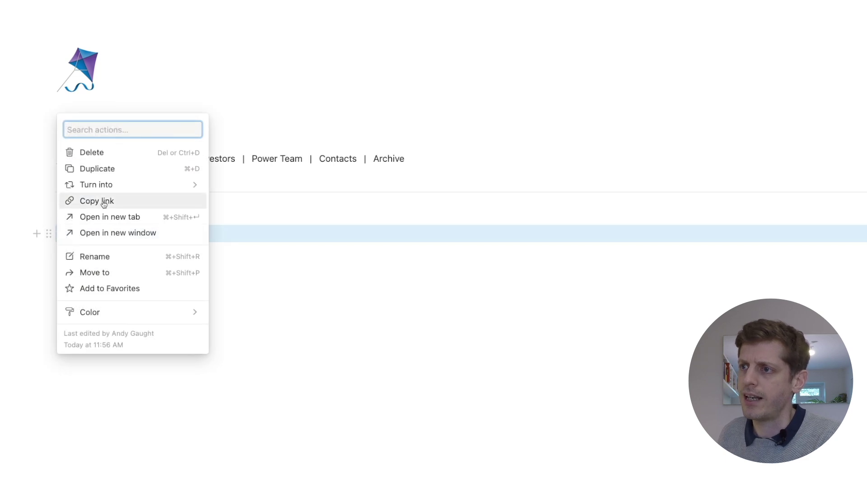
pyautogui.click(104, 202)
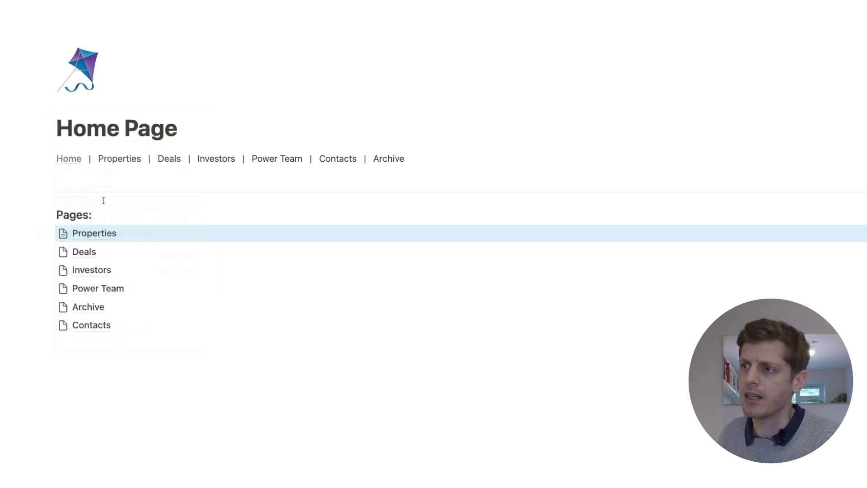
pyautogui.doubleClick(106, 160)
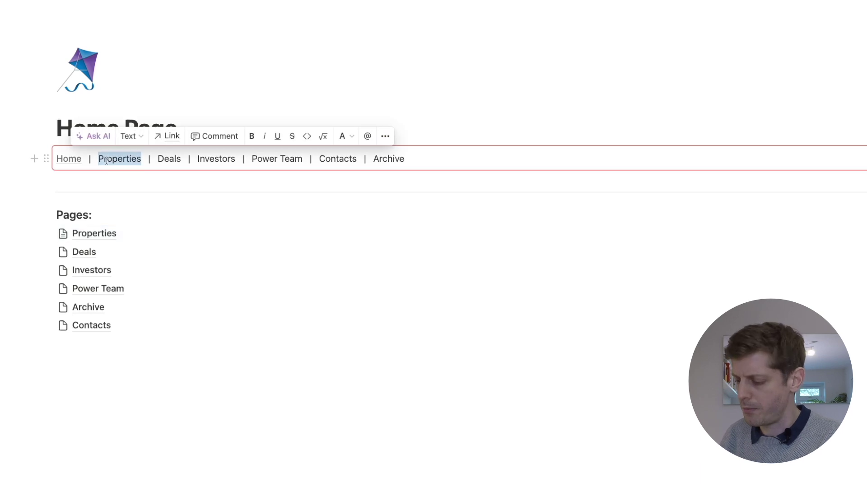
pyautogui.press('super+v')
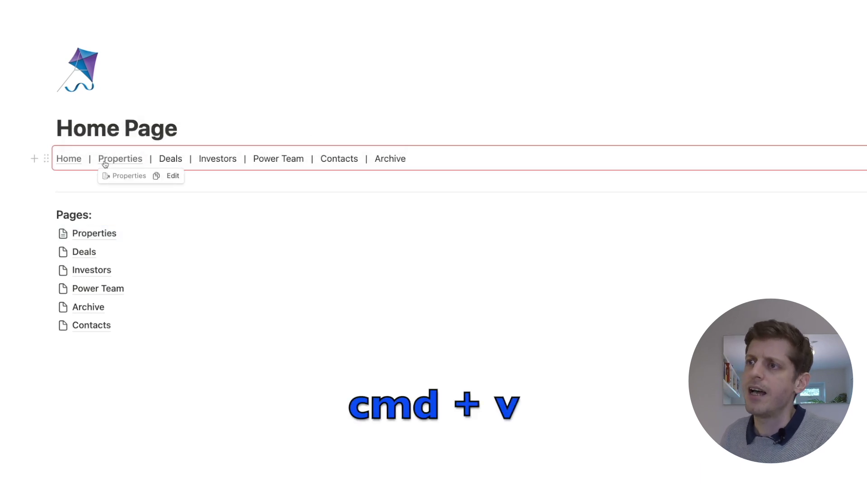
pyautogui.click(116, 448)
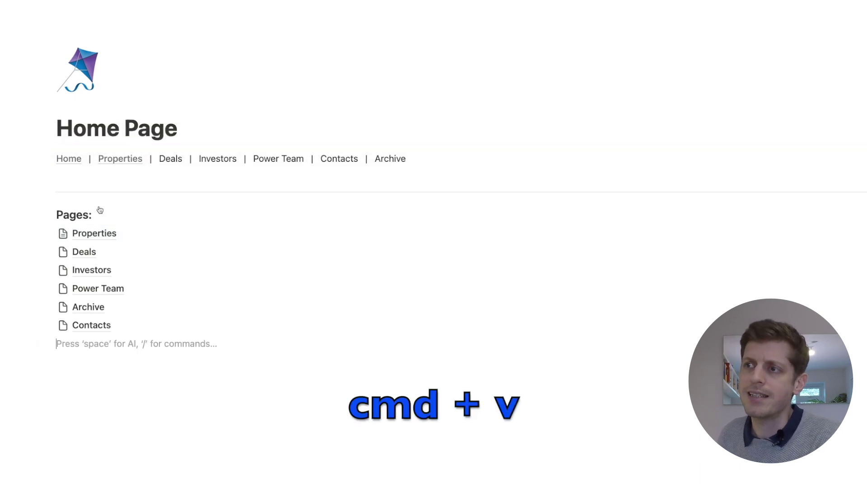
# Test the Properties link in the navigation bar and return to the Home Page.
pyautogui.click(116, 159)
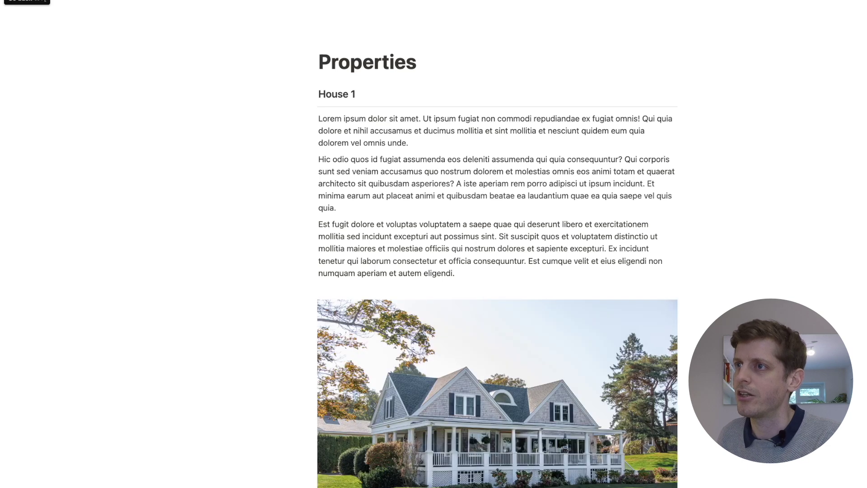
pyautogui.press('super+bracketleft')
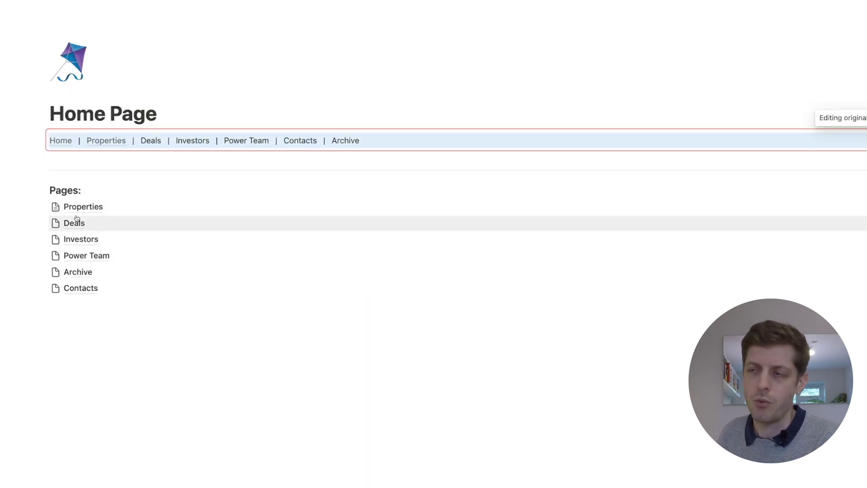
pyautogui.click(71, 425)
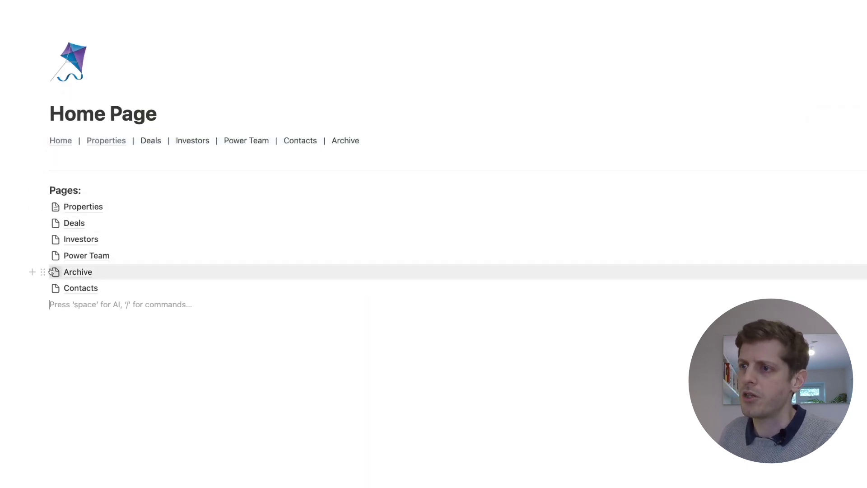
# Copy the Deals page's link from the Pages list and apply it to the word Deals in the navigation bar.
pyautogui.click(44, 223)
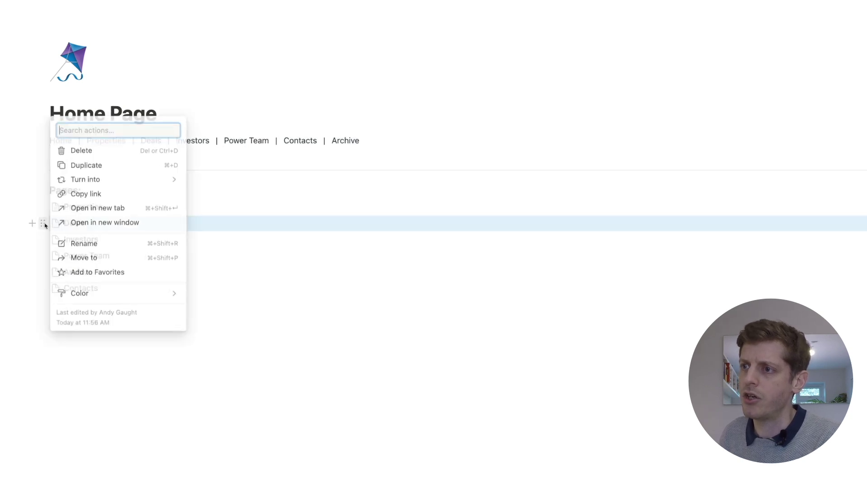
pyautogui.click(84, 194)
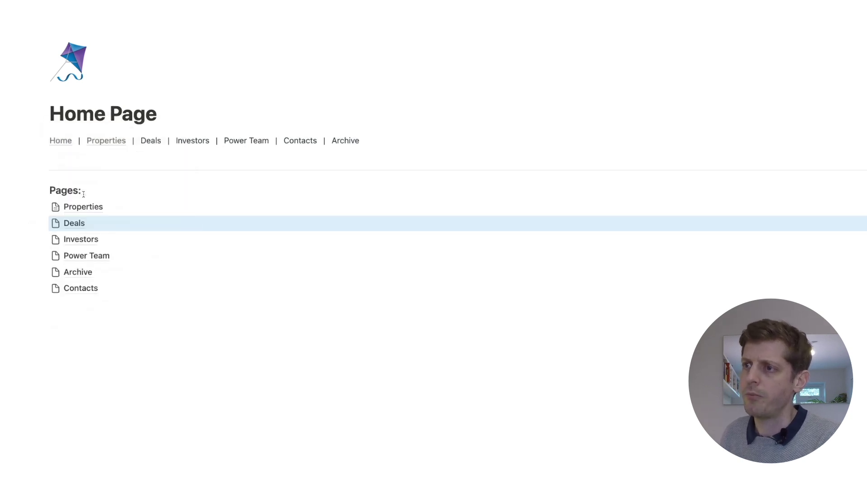
pyautogui.doubleClick(154, 141)
pyautogui.press('super+v')
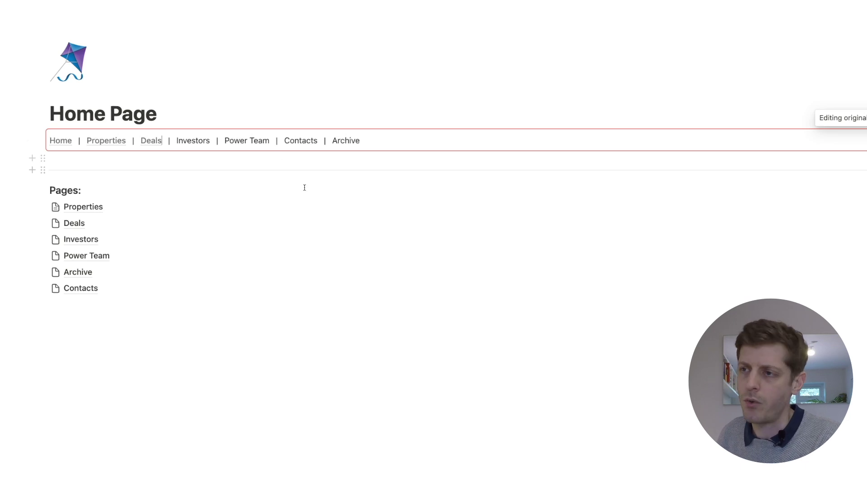
# Link the remaining navigation words Investors, Power Team, Contacts and Archive to their matching pages.
pyautogui.press('super+l')
pyautogui.doubleClick(338, 141)
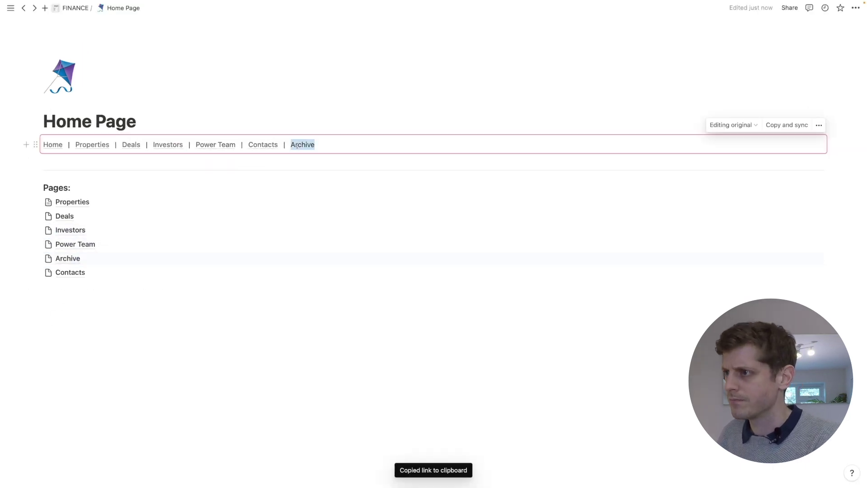
pyautogui.click(113, 358)
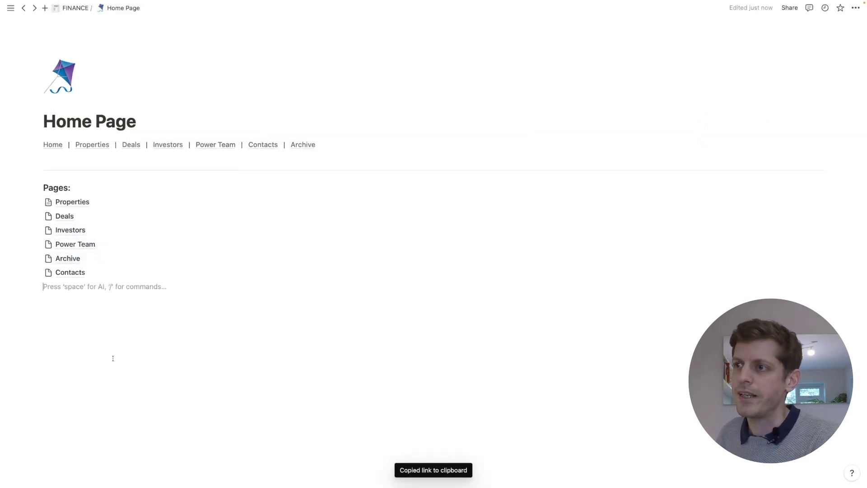
# Test the Power Team and Archive links in the navigation bar, returning to the Home Page after each.
pyautogui.click(214, 149)
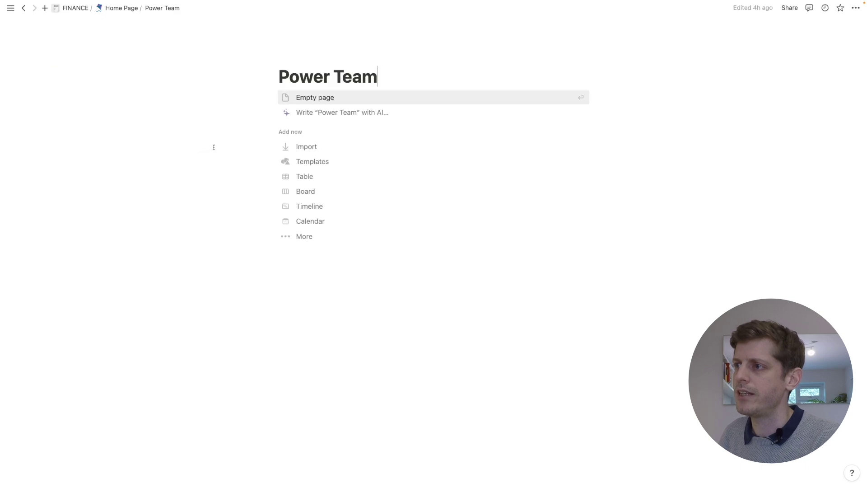
pyautogui.click(119, 8)
pyautogui.click(309, 144)
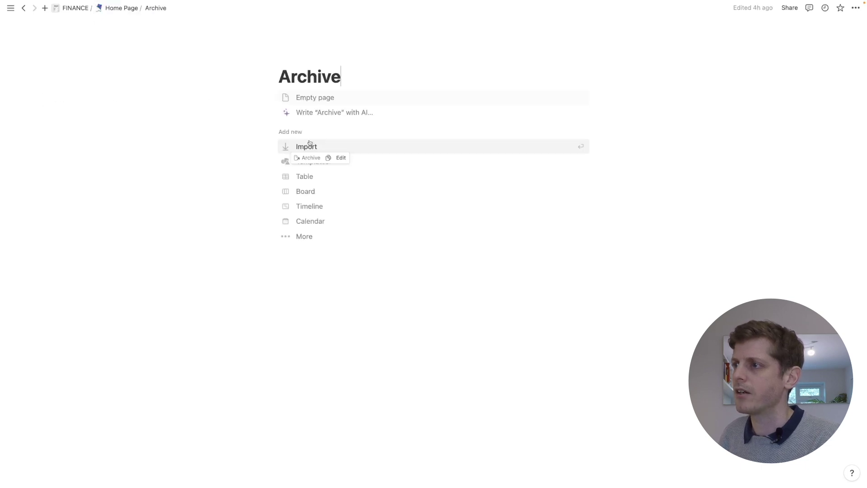
pyautogui.click(121, 8)
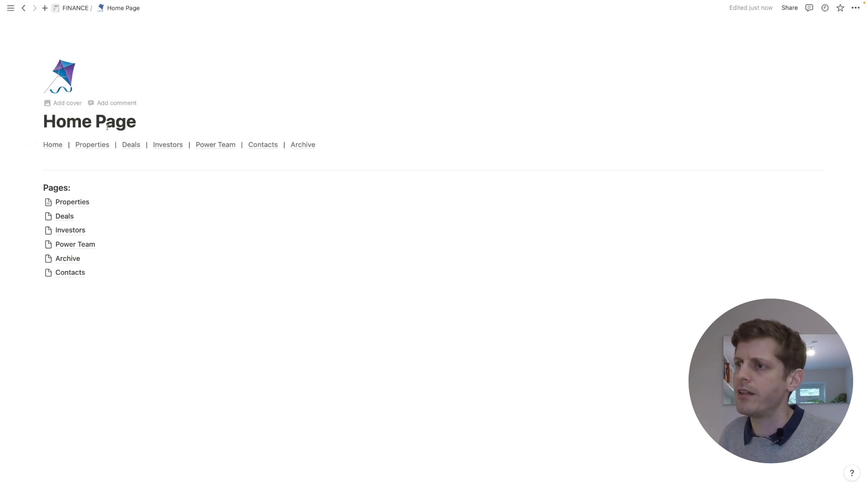
# Copy the Home Page's navigation bar as a synced block and paste it beneath the Properties page title.
pyautogui.click(373, 143)
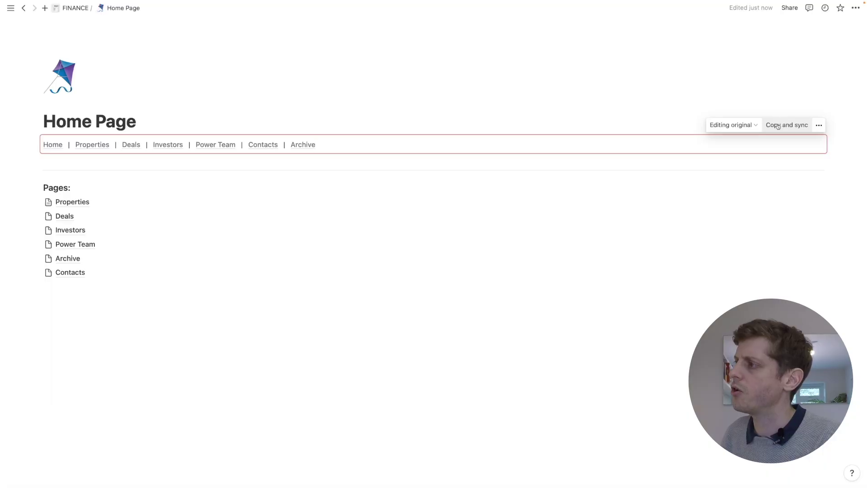
pyautogui.click(778, 124)
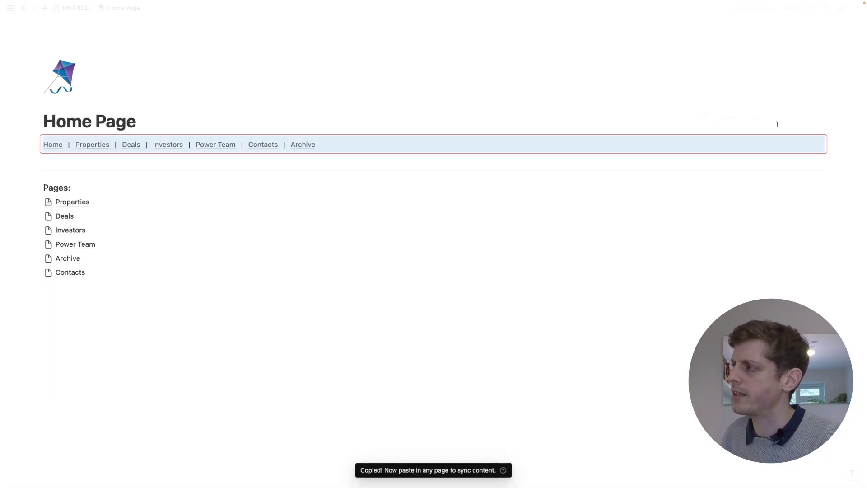
pyautogui.click(89, 145)
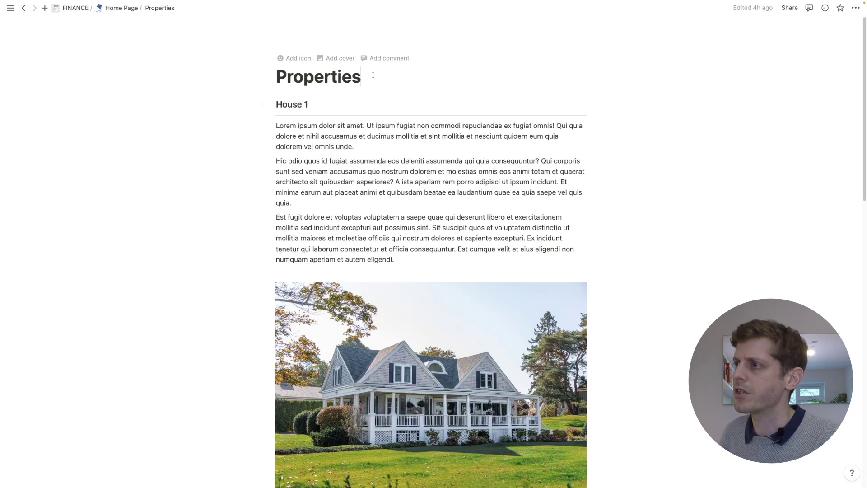
pyautogui.press('Return')
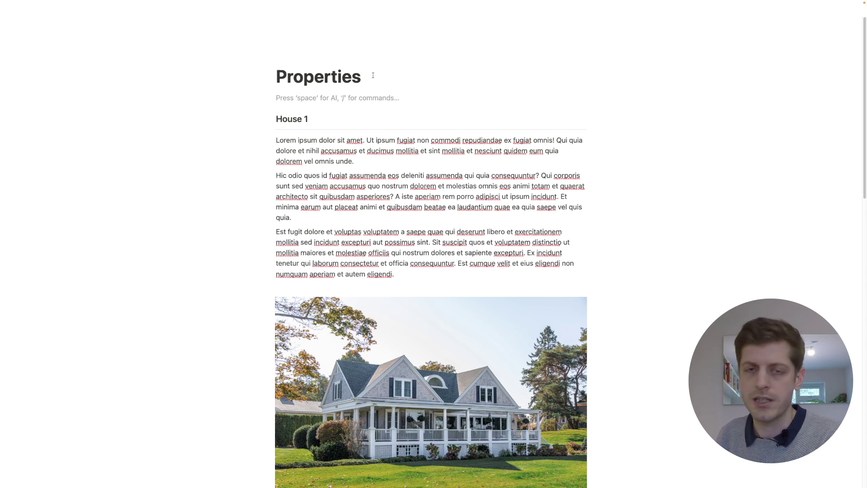
pyautogui.press('super+v')
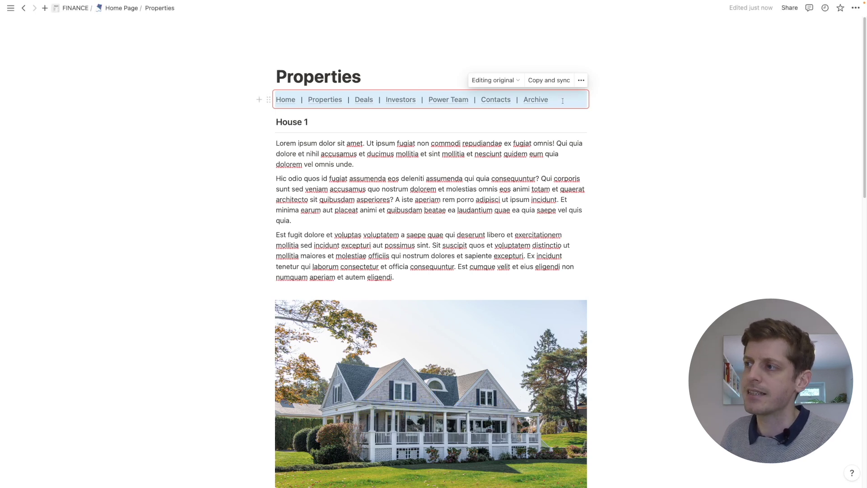
pyautogui.click(126, 186)
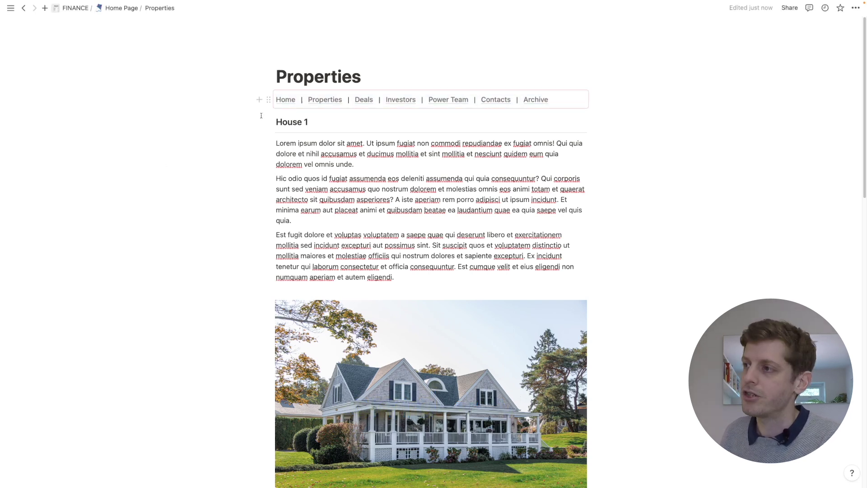
# Paste the synced navigation bar beneath the titles of the Deals and Investors pages.
pyautogui.click(367, 104)
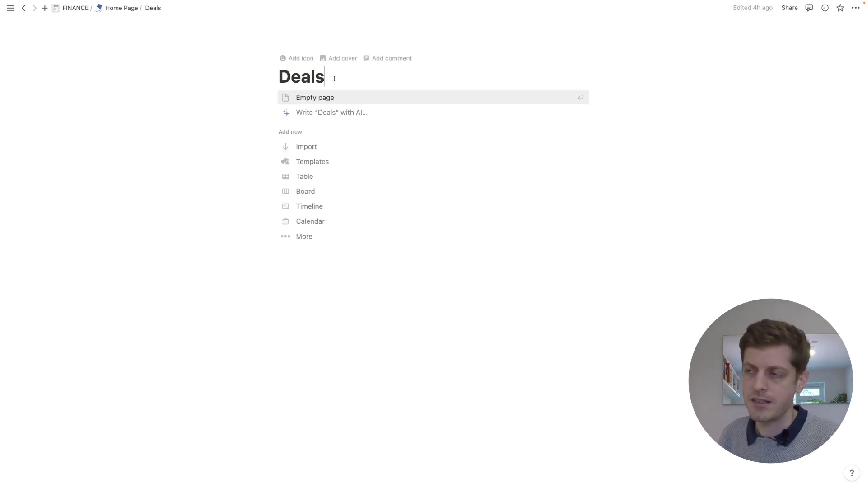
pyautogui.press('Return')
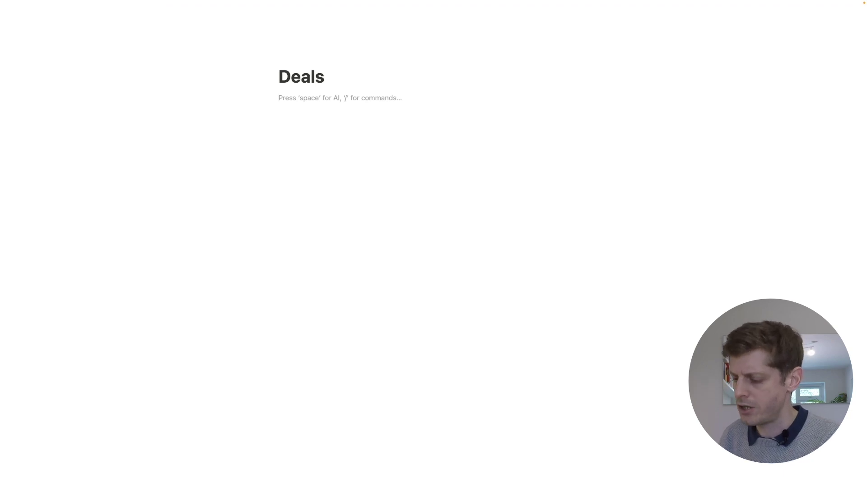
pyautogui.press('super+v')
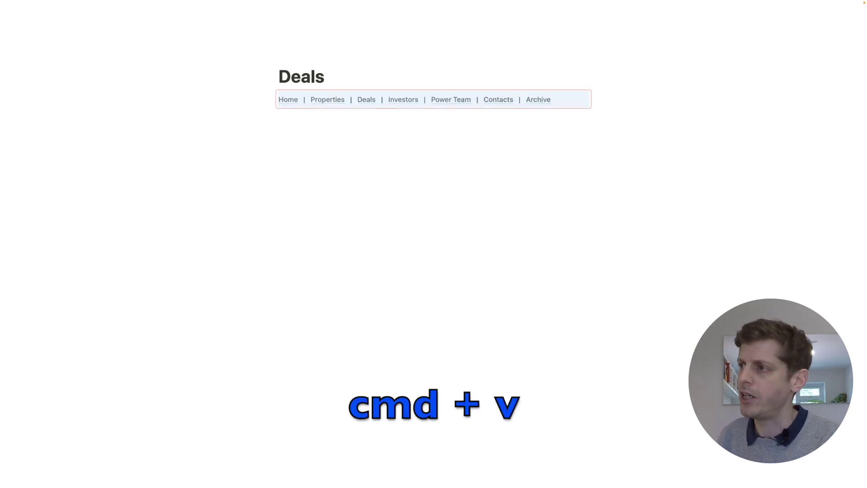
pyautogui.click(400, 101)
pyautogui.press('Return')
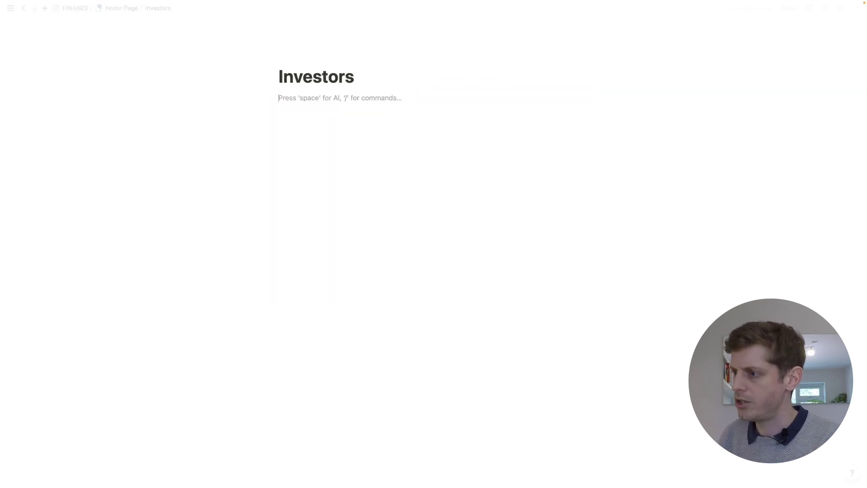
pyautogui.press('super+v')
pyautogui.click(352, 202)
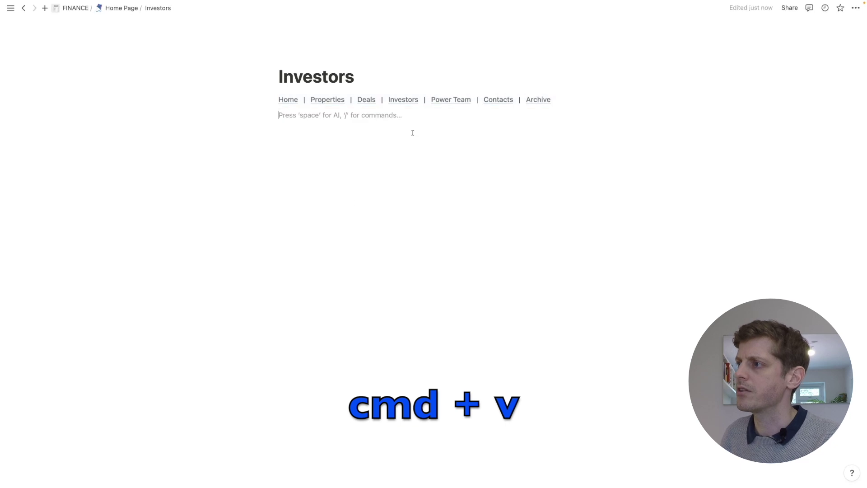
# Paste the synced navigation bar beneath the titles of the Power Team, Contacts and Archive pages.
pyautogui.click(465, 101)
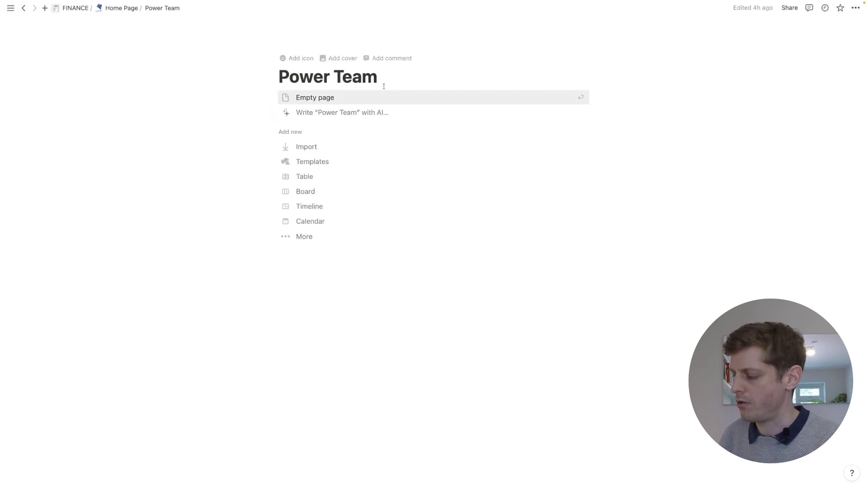
pyautogui.press('Return')
pyautogui.press('super+v')
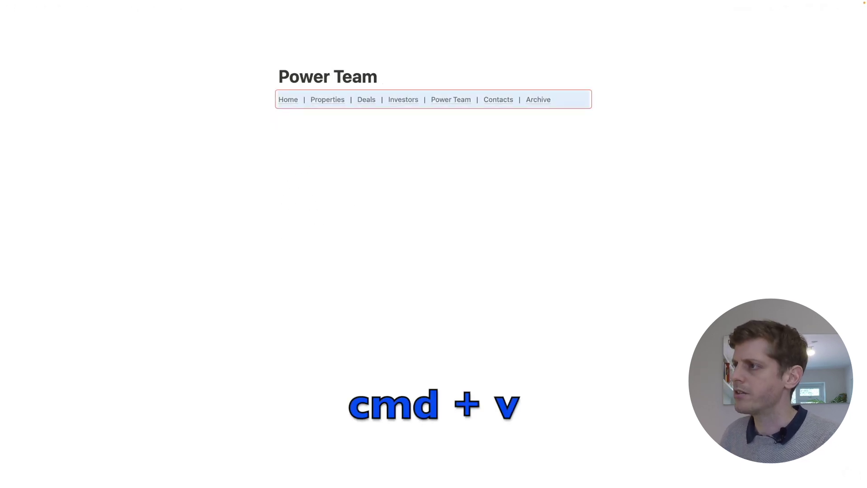
pyautogui.click(497, 99)
pyautogui.press('super+v')
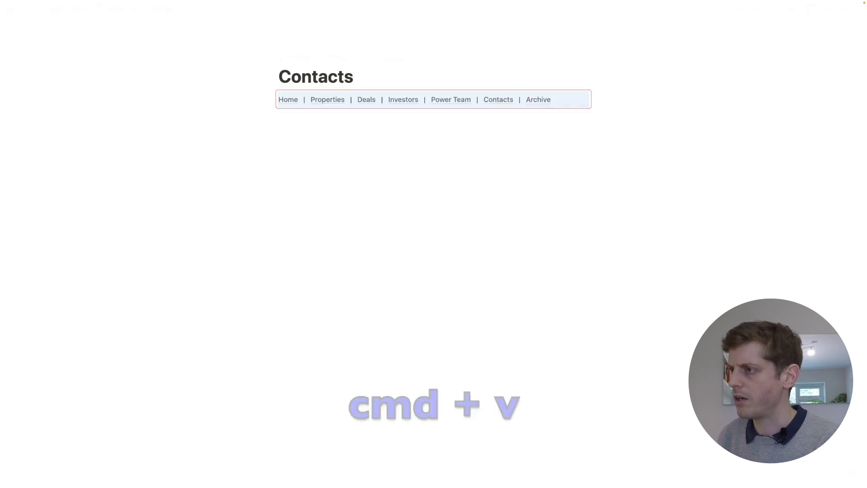
pyautogui.click(536, 102)
pyautogui.press('Return')
pyautogui.press('super+v')
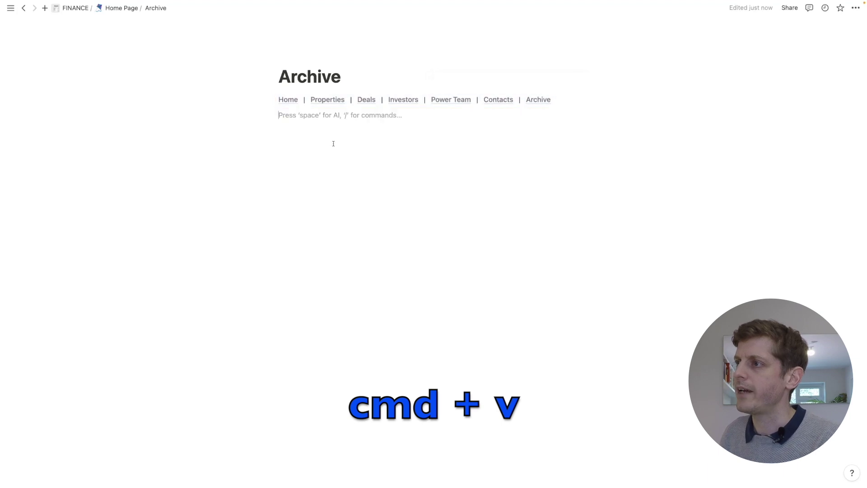
# Test the navigation bar links in order from Home through Properties, Deals, Investors, Power Team and Contacts to Archive.
pyautogui.click(288, 99)
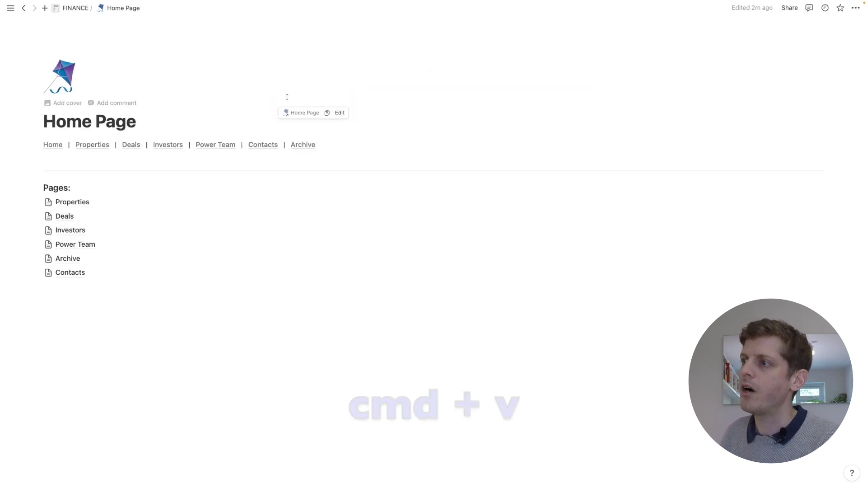
pyautogui.click(81, 145)
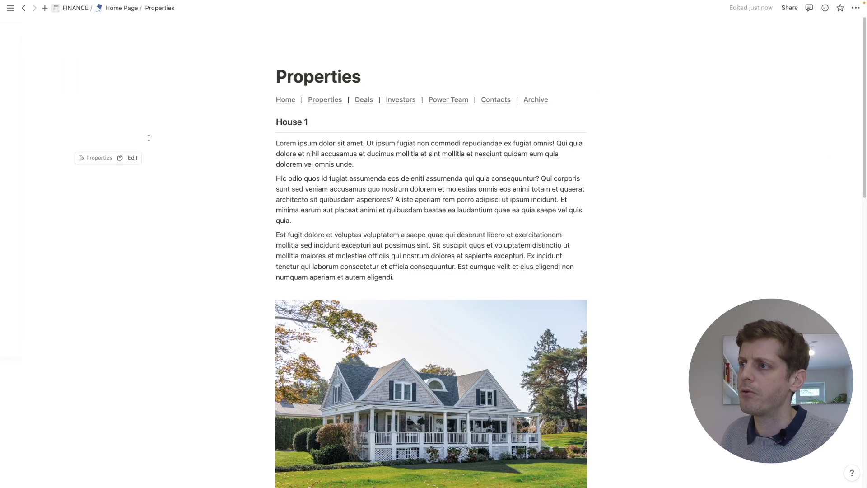
pyautogui.click(360, 102)
pyautogui.click(401, 101)
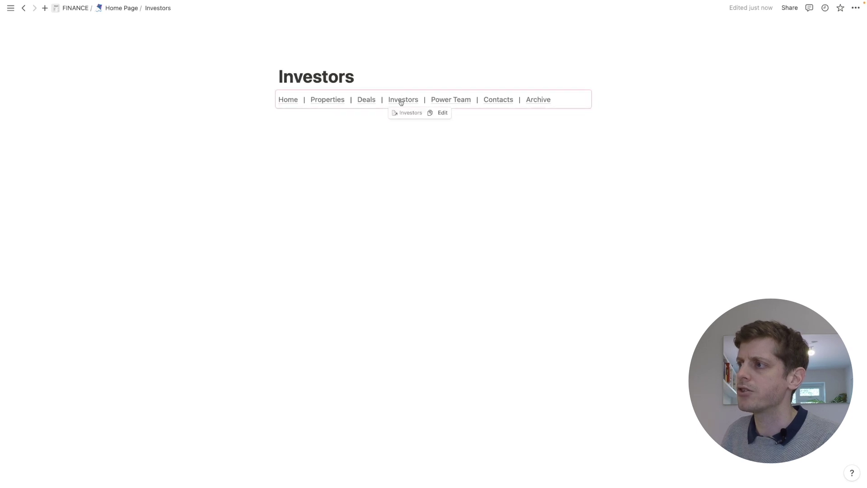
pyautogui.click(458, 102)
pyautogui.click(508, 100)
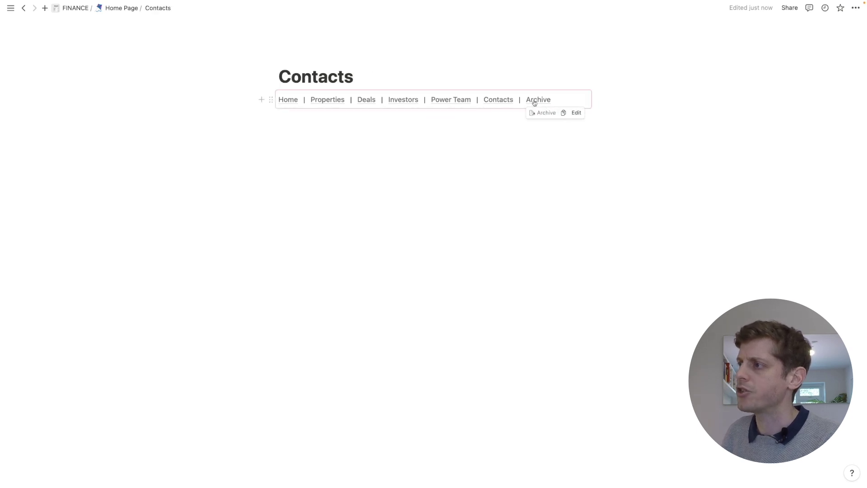
pyautogui.click(536, 101)
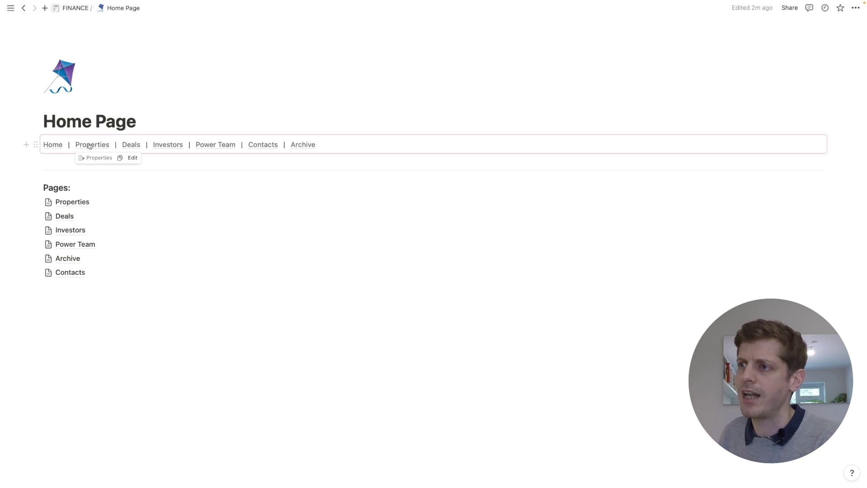
# Change the link title of Properties to Property in the Home Page's navigation bar.
pyautogui.click(130, 158)
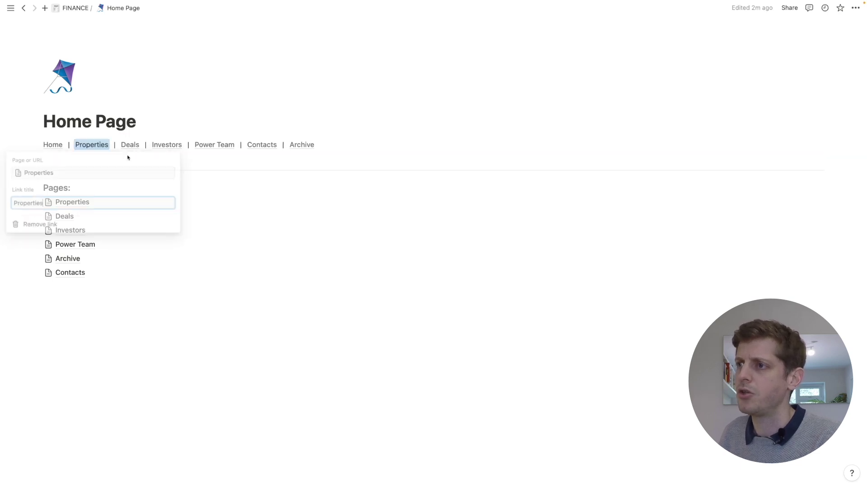
pyautogui.press('BackSpace')
pyautogui.press('BackSpace')
pyautogui.press('BackSpace')
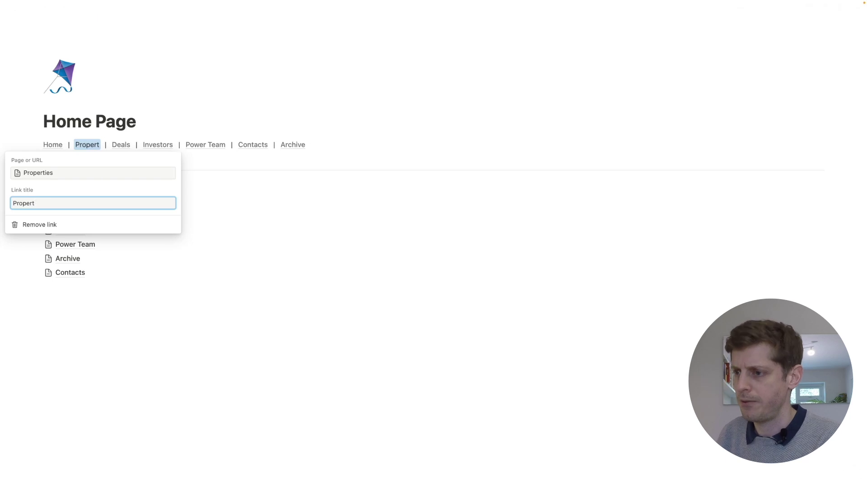
pyautogui.write('y')
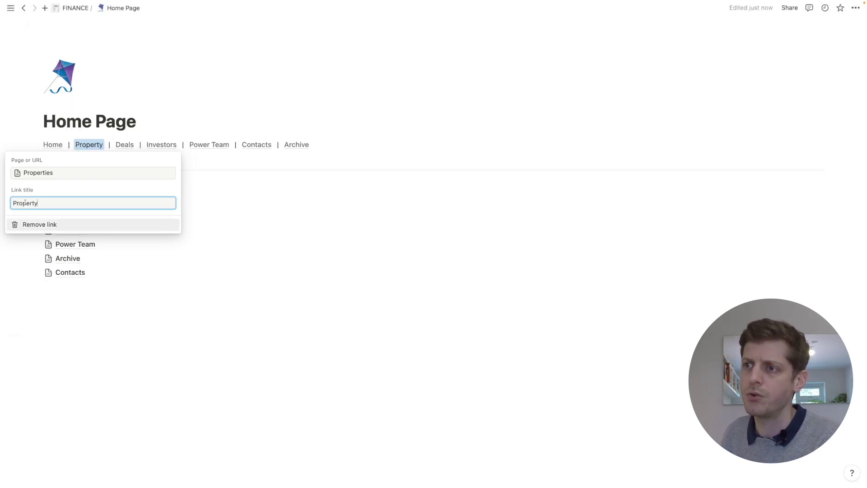
pyautogui.press('Escape')
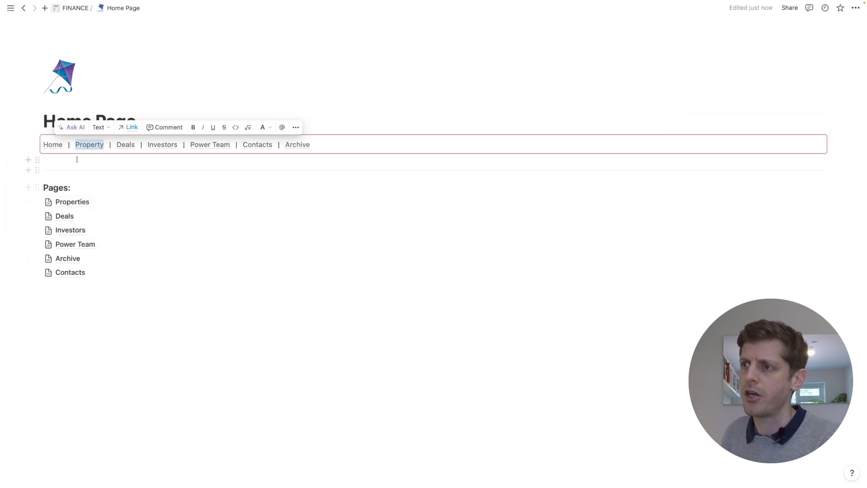
pyautogui.moveTo(83, 145)
pyautogui.press('Right')
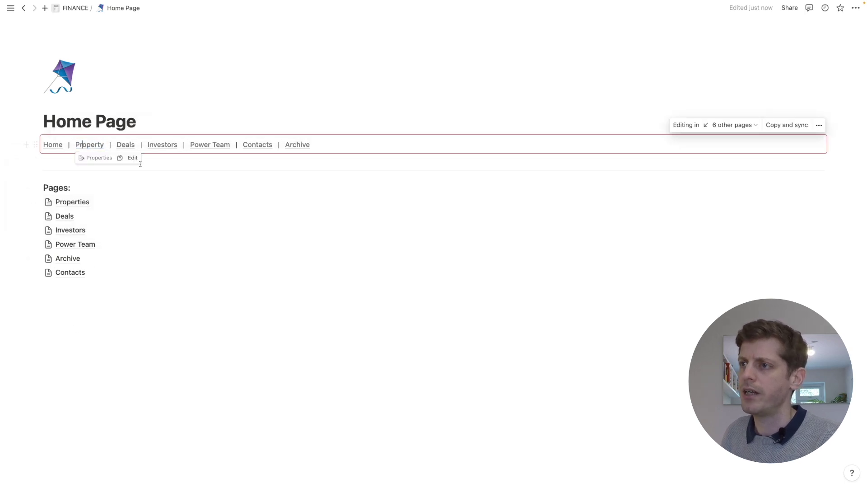
# Check the renamed Property link in the navigation bars of the Properties, Contacts and Archive pages, then return to the Home Page.
pyautogui.click(97, 159)
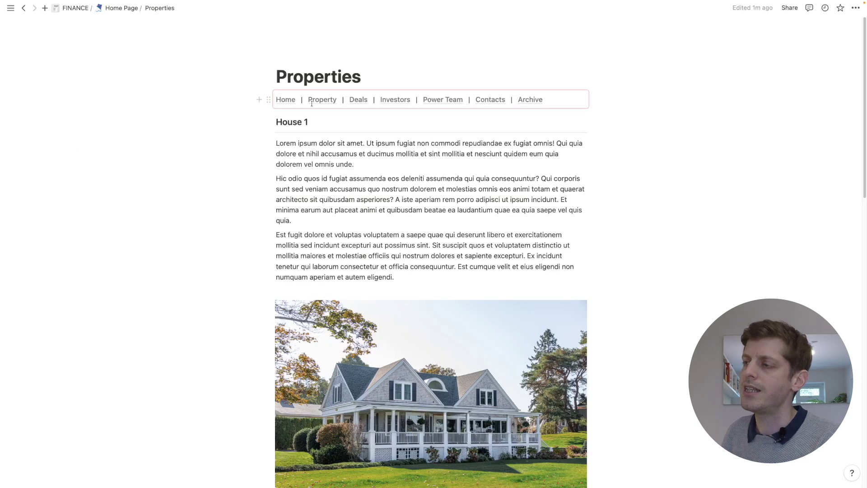
pyautogui.moveTo(315, 100)
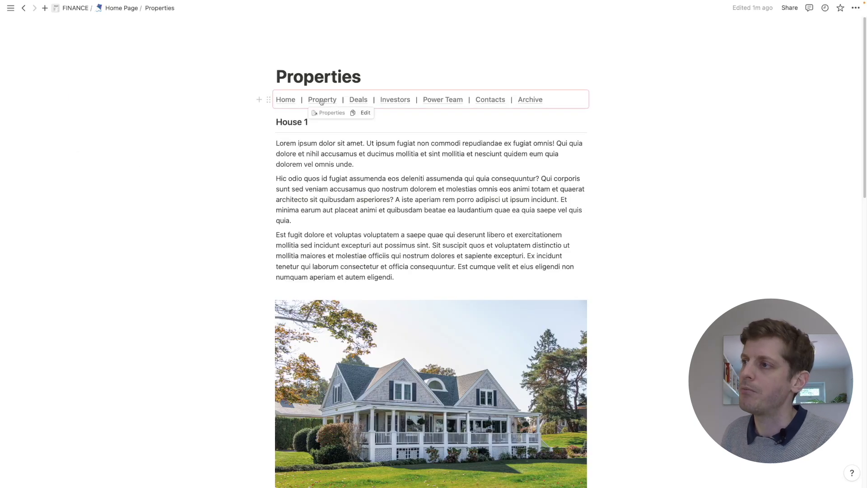
pyautogui.click(482, 100)
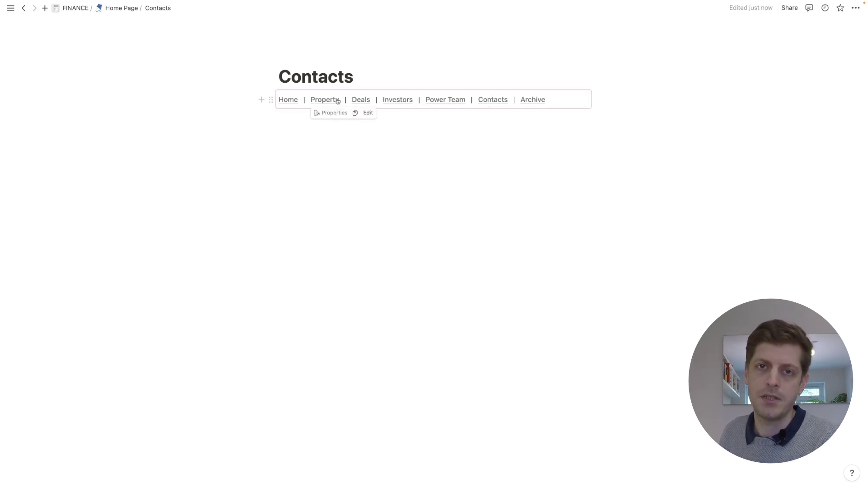
pyautogui.click(536, 101)
pyautogui.click(283, 100)
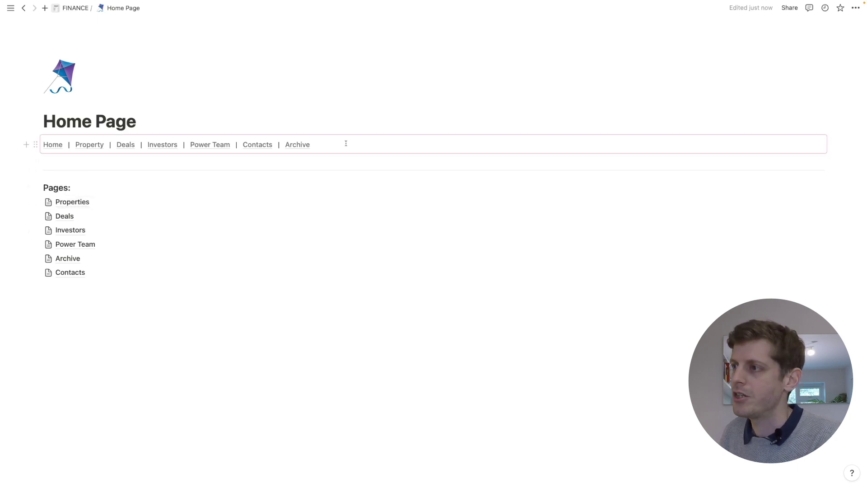
# Add an empty line beneath the links in the Home Page's synced block and check it on the Properties page.
pyautogui.press('Return')
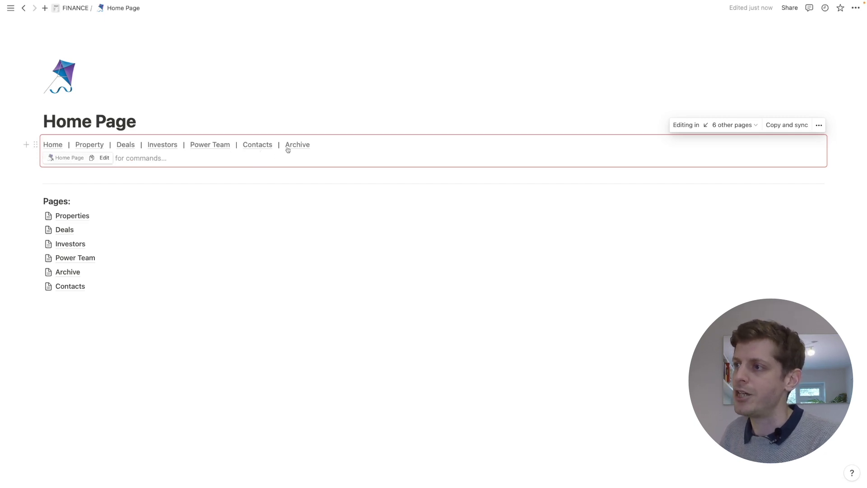
pyautogui.click(91, 145)
pyautogui.click(289, 122)
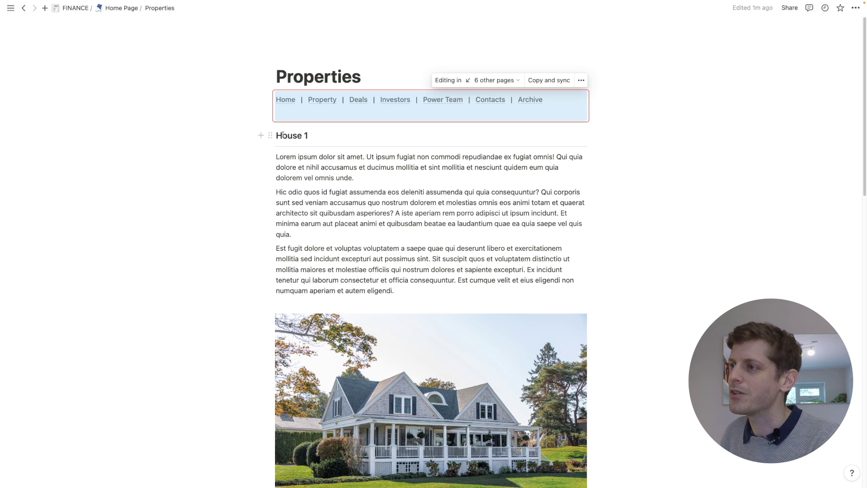
pyautogui.click(279, 136)
# Insert a divider beneath the links inside the Properties page's synced block and remove the extra empty line.
pyautogui.click(554, 100)
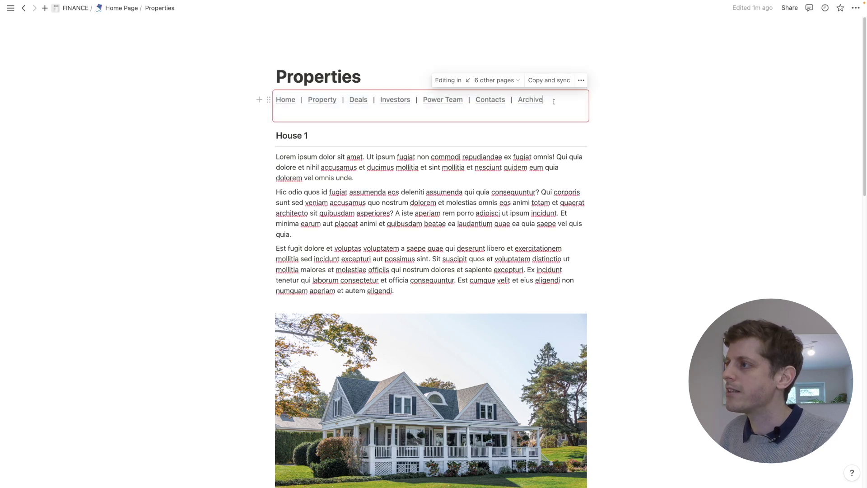
pyautogui.press('Return')
pyautogui.press('Return')
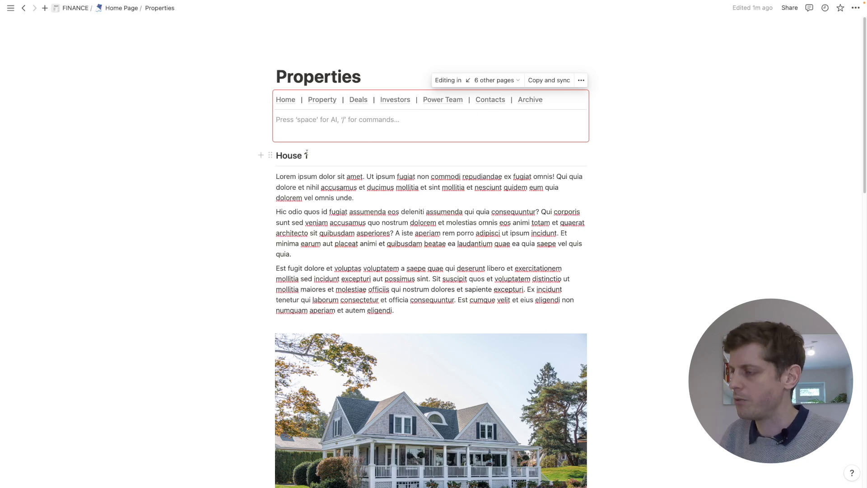
pyautogui.press('BackSpace')
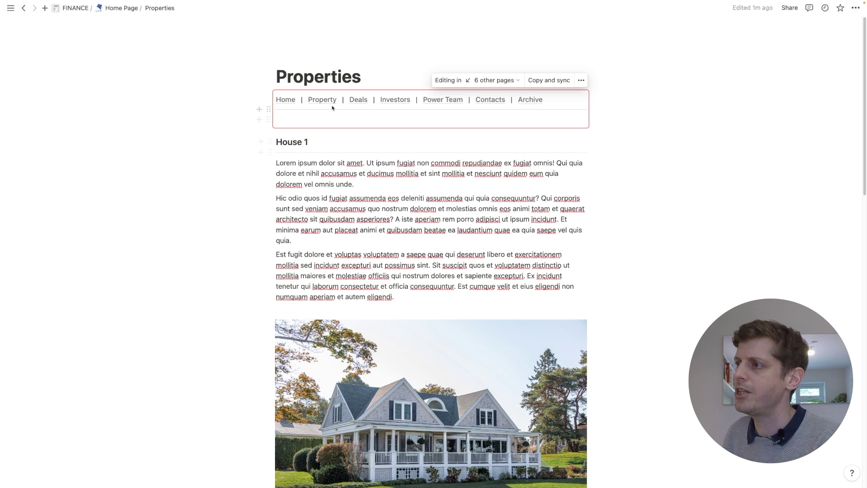
# Check the divider in the navigation bars of the Deals, Investors and Power Team pages, then return to the Home Page.
pyautogui.click(360, 100)
pyautogui.click(399, 100)
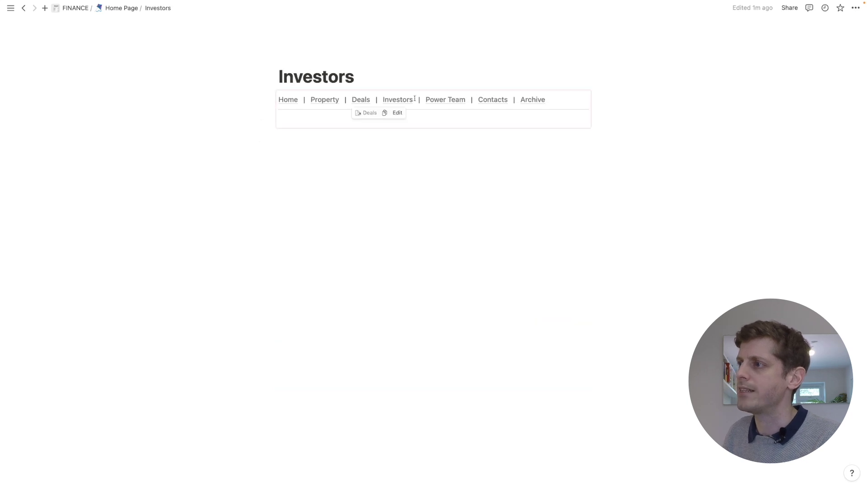
pyautogui.click(446, 100)
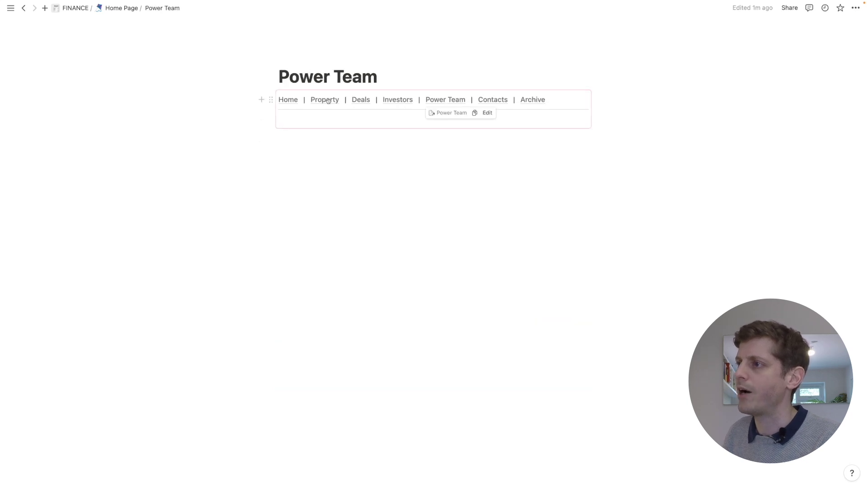
pyautogui.click(289, 100)
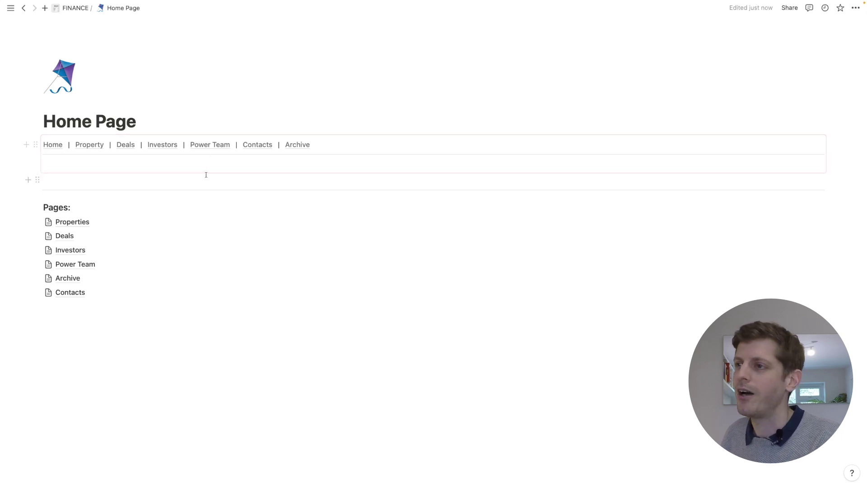
# Remove the empty line and the divider beneath the links in the Home Page's synced block.
pyautogui.click(140, 352)
pyautogui.click(56, 170)
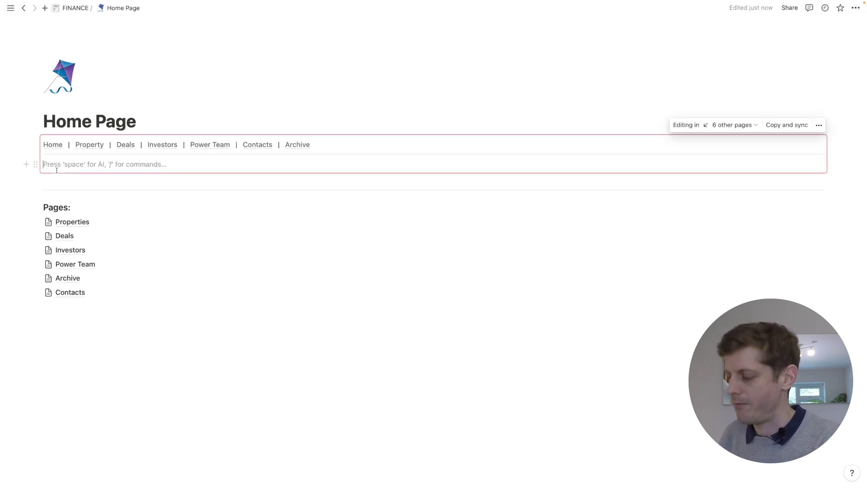
pyautogui.press('BackSpace')
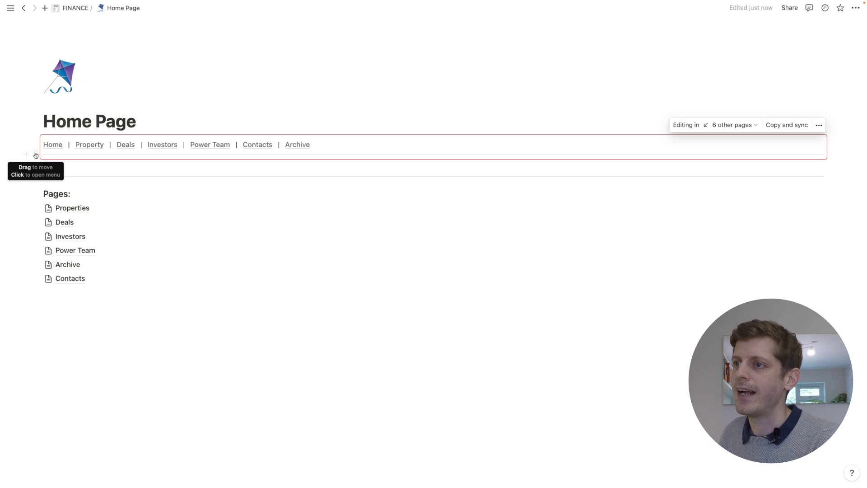
pyautogui.click(35, 155)
pyautogui.click(101, 313)
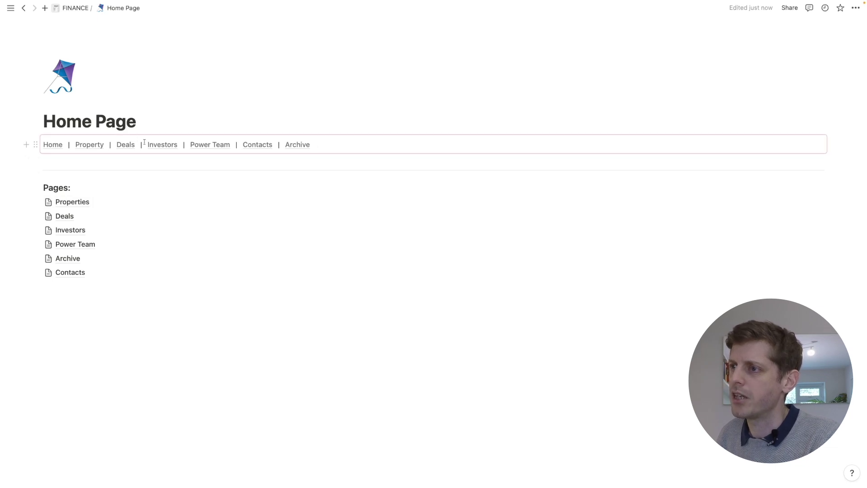
# Color the Investors link blue and the Property link red in the Home Page's navigation bar.
pyautogui.moveTo(145, 144); pyautogui.dragTo(176, 142)
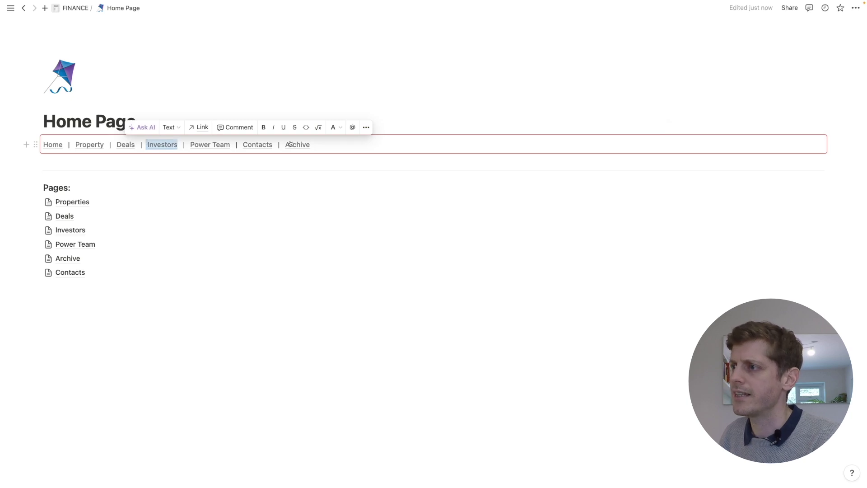
pyautogui.click(334, 127)
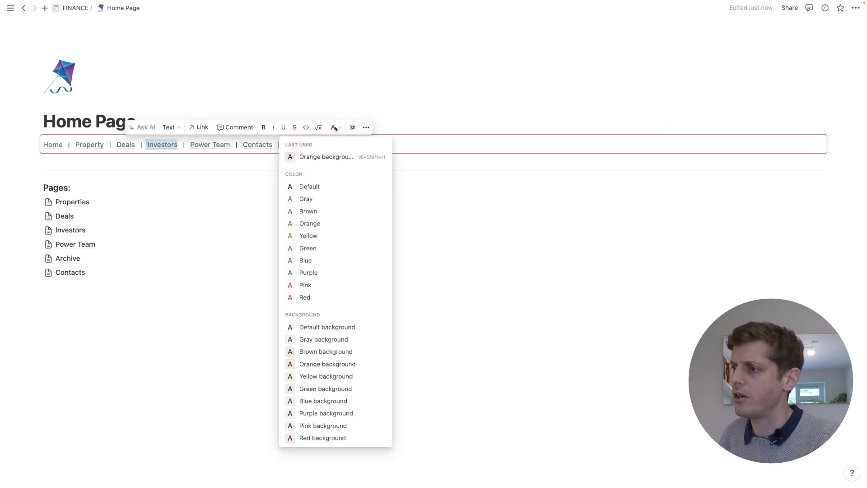
pyautogui.click(314, 262)
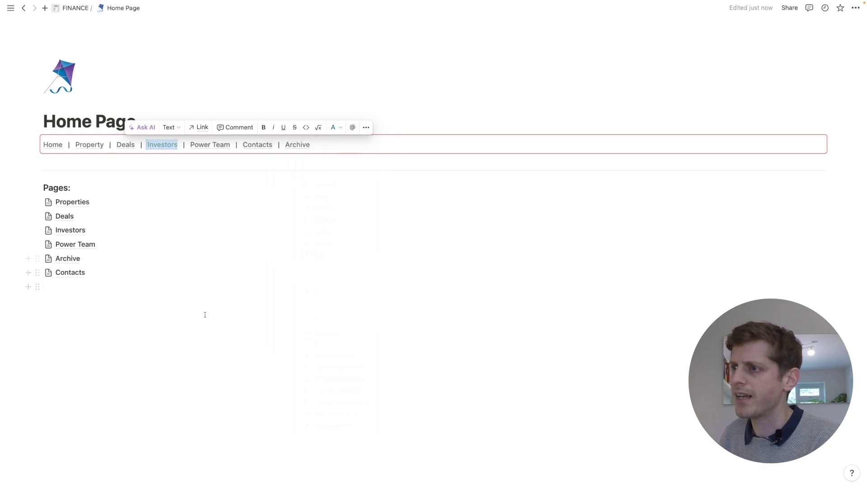
pyautogui.click(78, 151)
pyautogui.moveTo(75, 145); pyautogui.dragTo(104, 144)
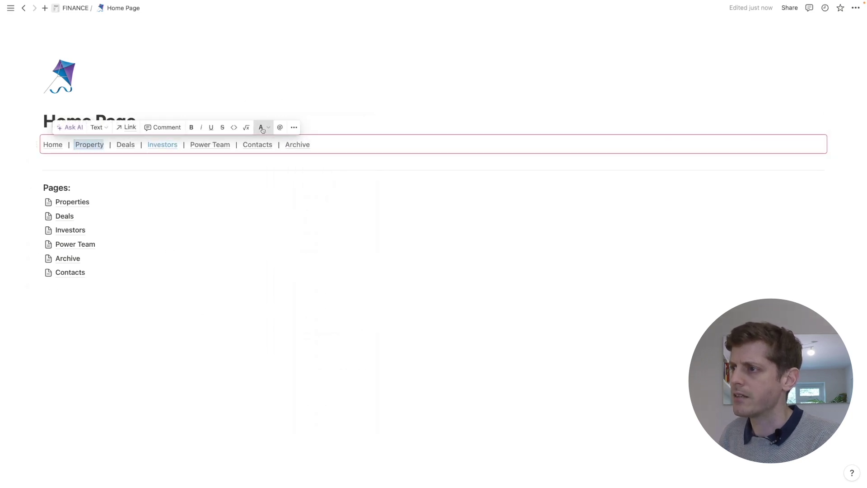
pyautogui.click(261, 127)
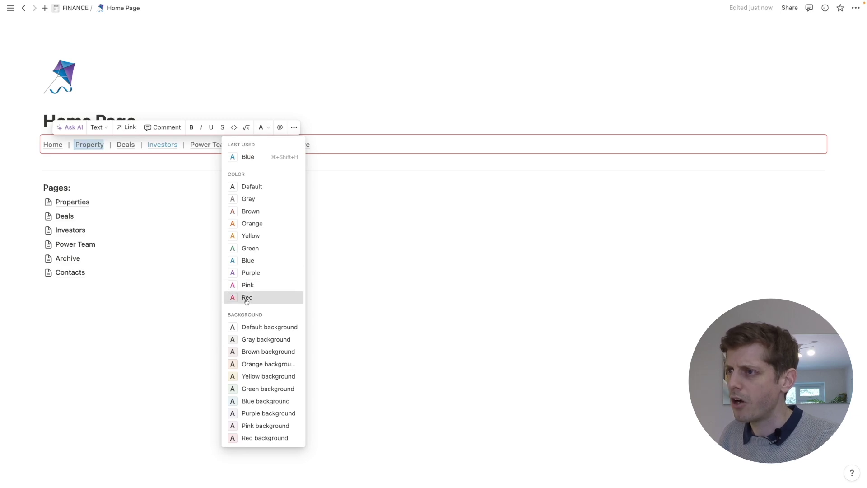
pyautogui.click(247, 299)
pyautogui.click(127, 333)
# Color the Archive link gray in the Home Page's navigation bar.
pyautogui.moveTo(283, 145); pyautogui.dragTo(323, 142)
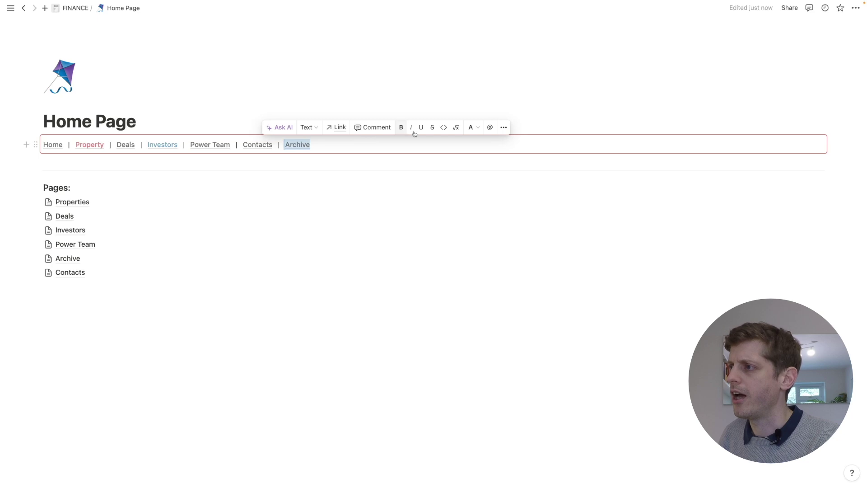
pyautogui.click(472, 127)
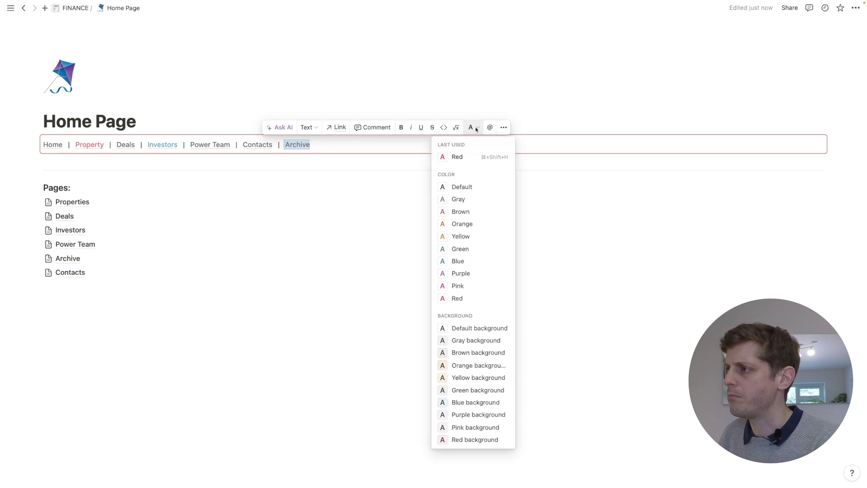
pyautogui.click(450, 199)
pyautogui.click(168, 358)
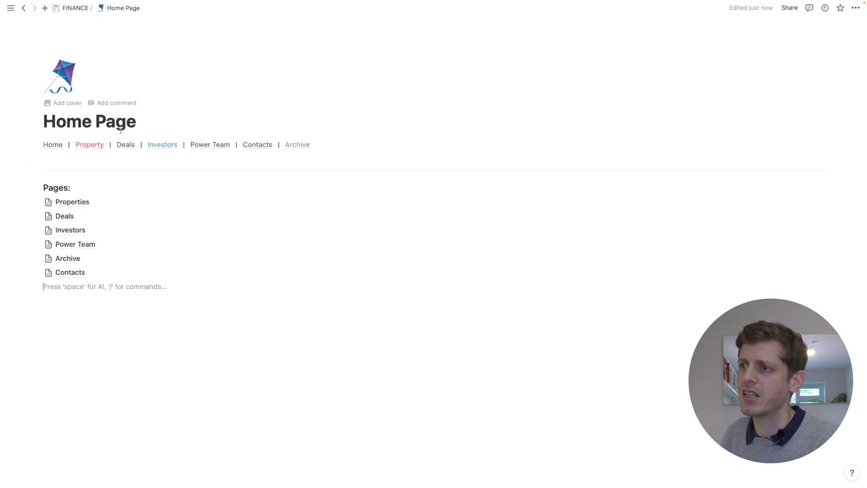
# Check the link colors on the Properties, Investors and Archive pages, then return to the Home Page.
pyautogui.click(88, 145)
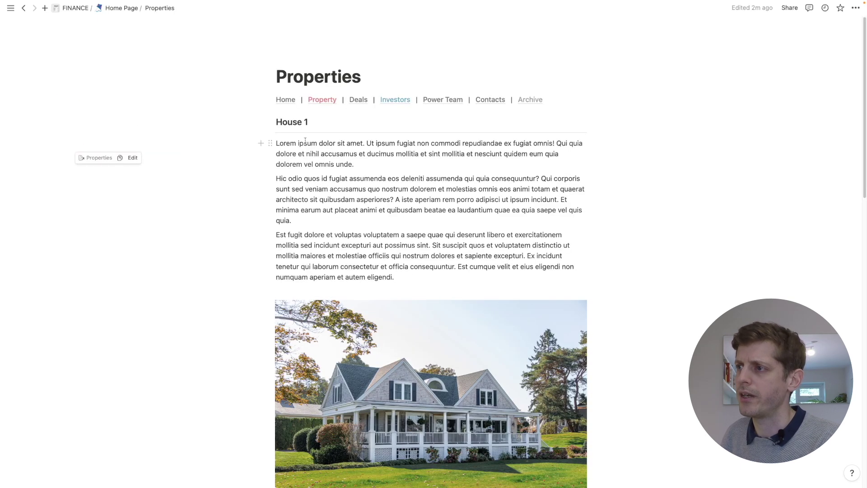
pyautogui.click(399, 101)
pyautogui.click(534, 103)
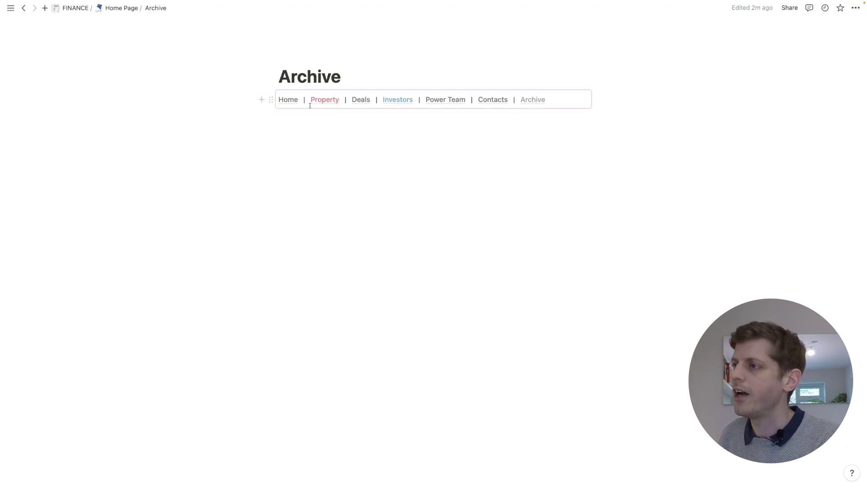
pyautogui.click(291, 104)
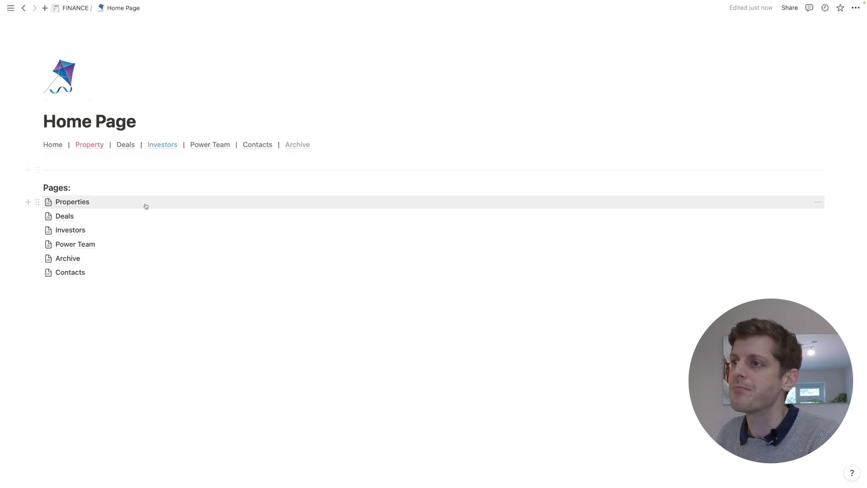
# Replace the Property link in the Home Page's navigation bar with the house-with-garden emoji, searching the emoji picker for "house".
pyautogui.moveTo(105, 145); pyautogui.dragTo(76, 144)
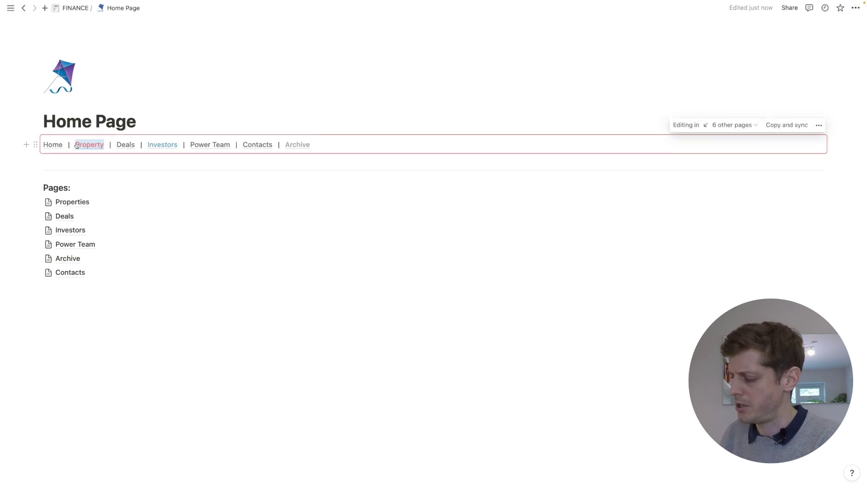
pyautogui.press('BackSpace')
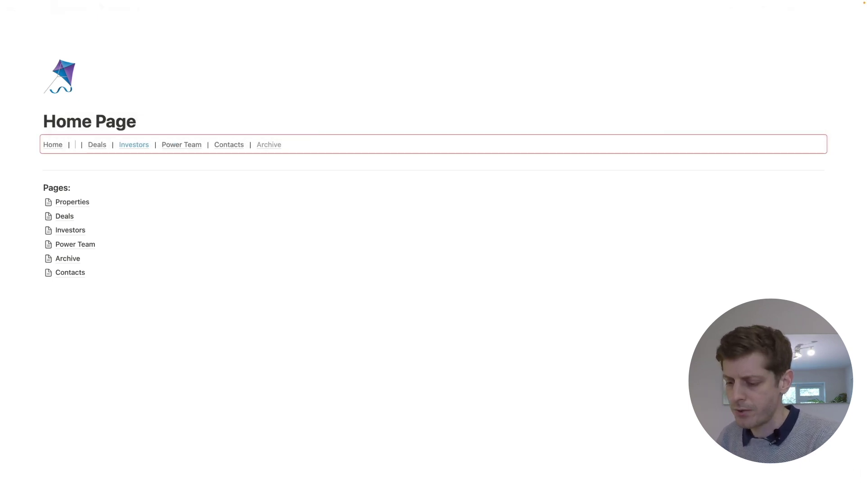
pyautogui.press('ctrl+super+space')
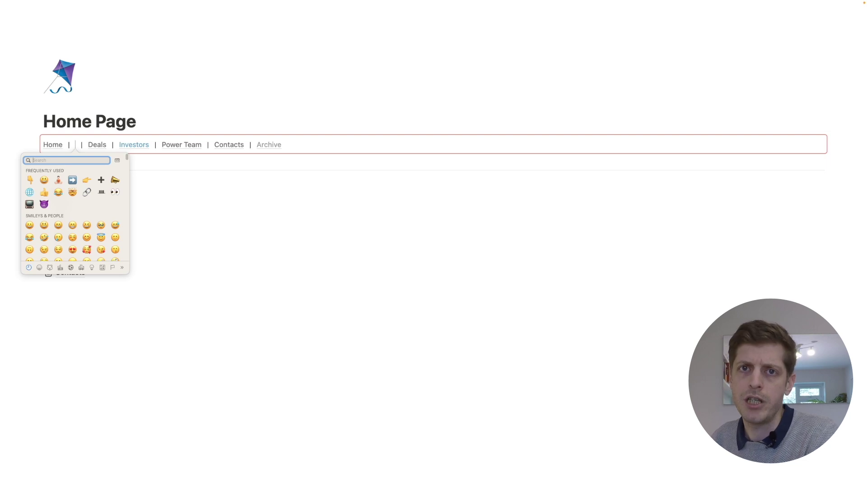
pyautogui.write('house')
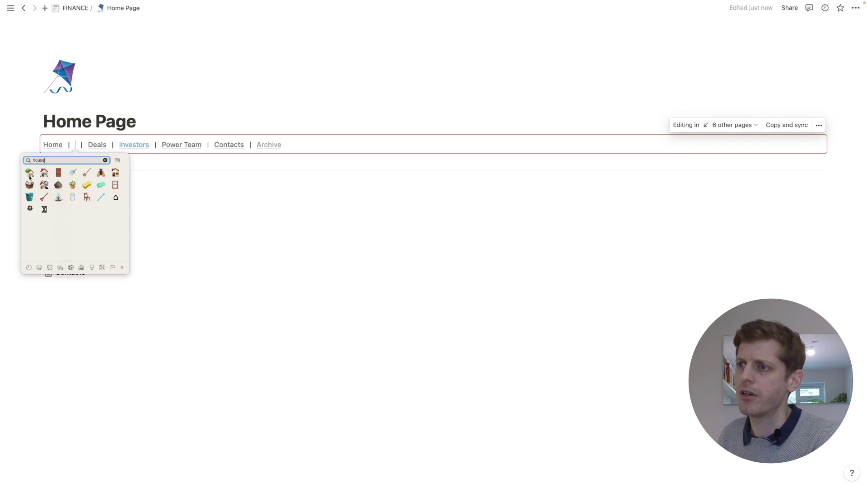
pyautogui.click(29, 173)
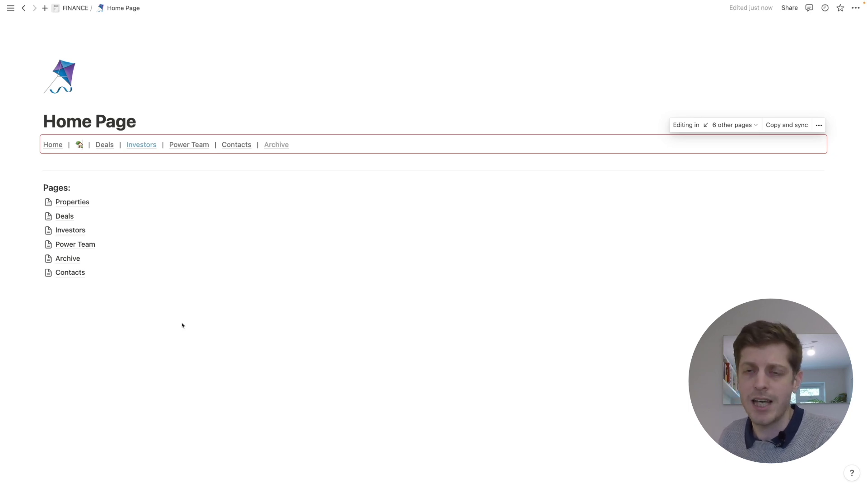
pyautogui.click(146, 358)
# Copy the link to the Properties page and apply it to the house emoji in the navigation bar.
pyautogui.click(39, 201)
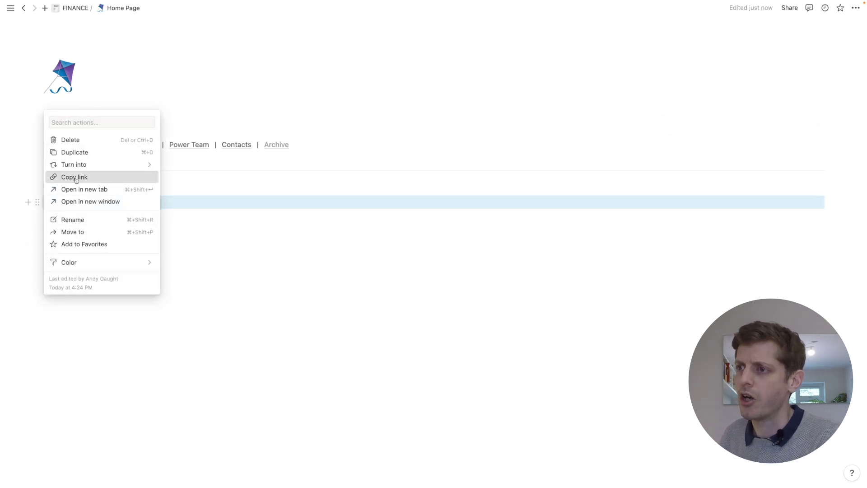
pyautogui.click(76, 177)
pyautogui.click(85, 145)
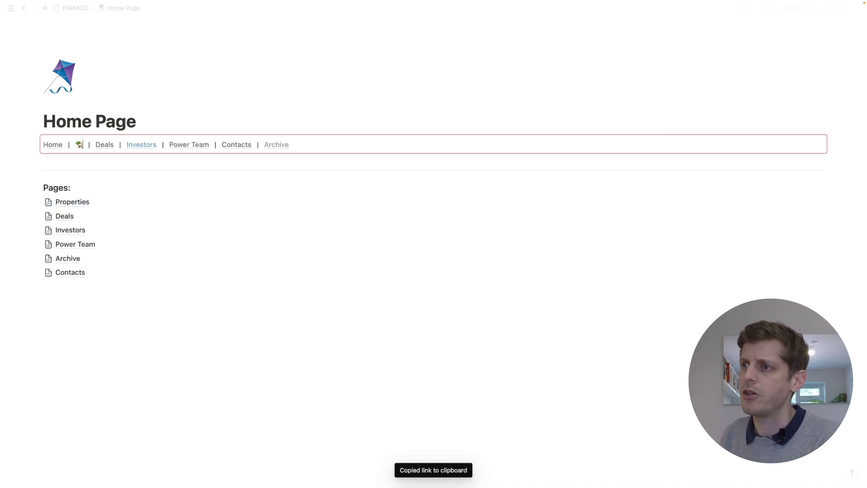
pyautogui.hotkey('shift', 'Left')
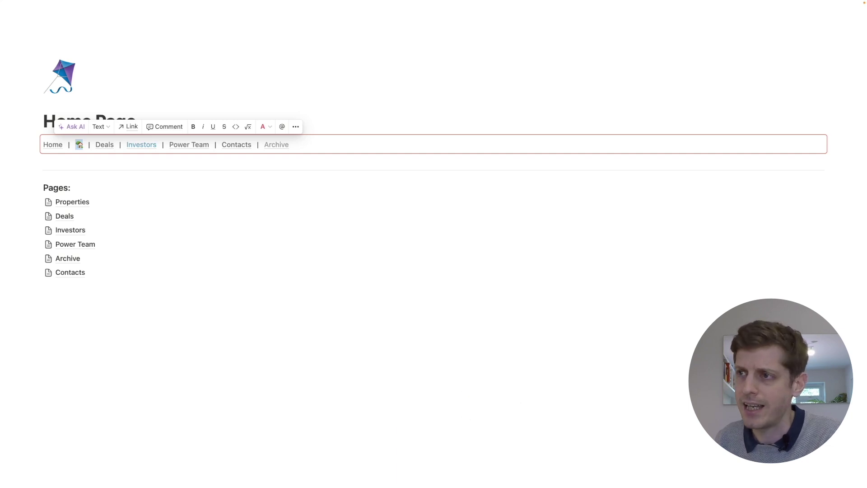
pyautogui.click(457, 197)
pyautogui.click(135, 378)
# Test the house emoji link by opening the Properties page, check the navigation bar there, and return to the Home Page.
pyautogui.moveTo(78, 146)
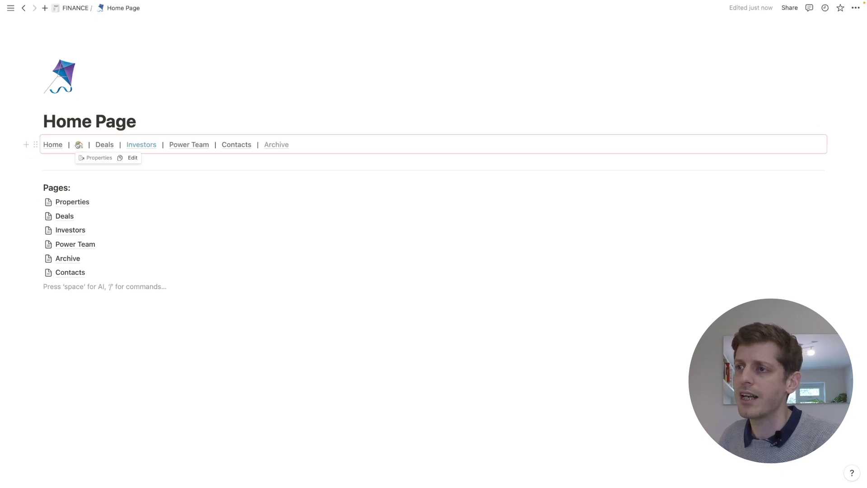
pyautogui.click(80, 145)
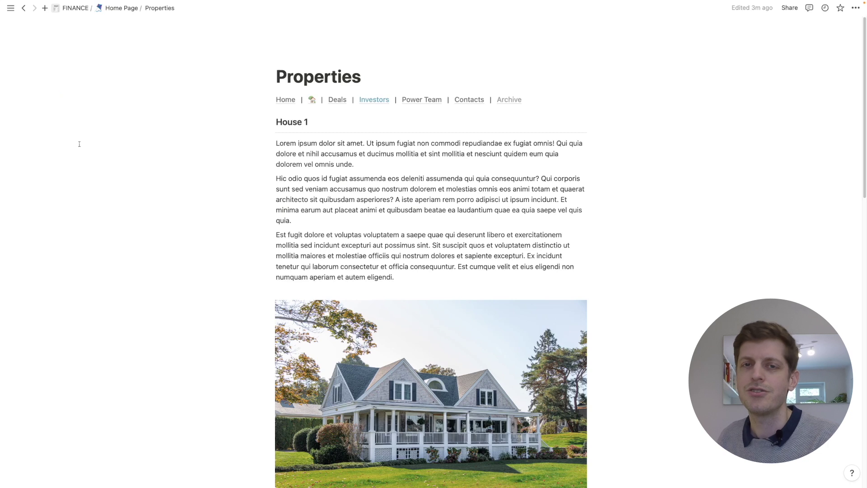
pyautogui.moveTo(314, 102)
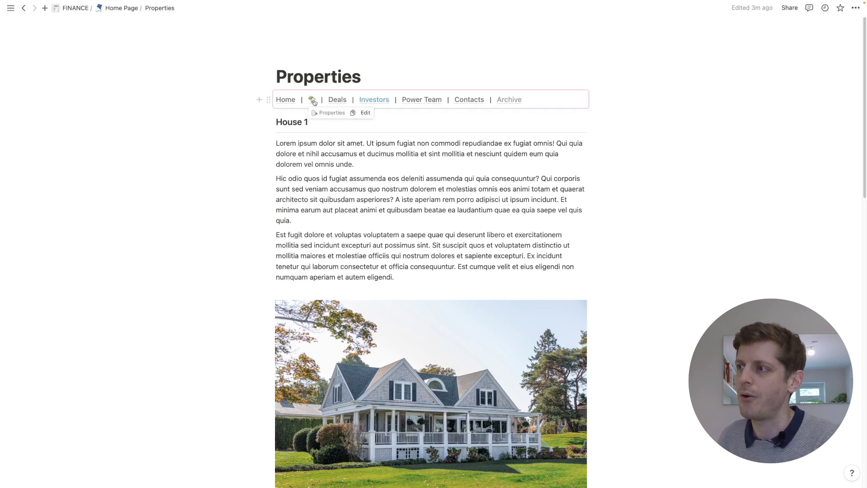
pyautogui.click(284, 101)
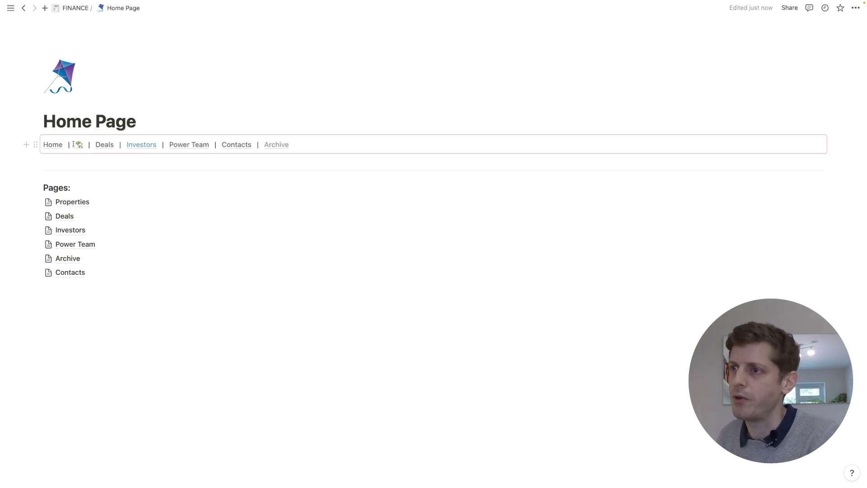
# Split the Home Page's navigation bar into a vertical list, putting each link on its own line without blank lines between them.
pyautogui.click(140, 137)
pyautogui.press('Return')
pyautogui.press('Return')
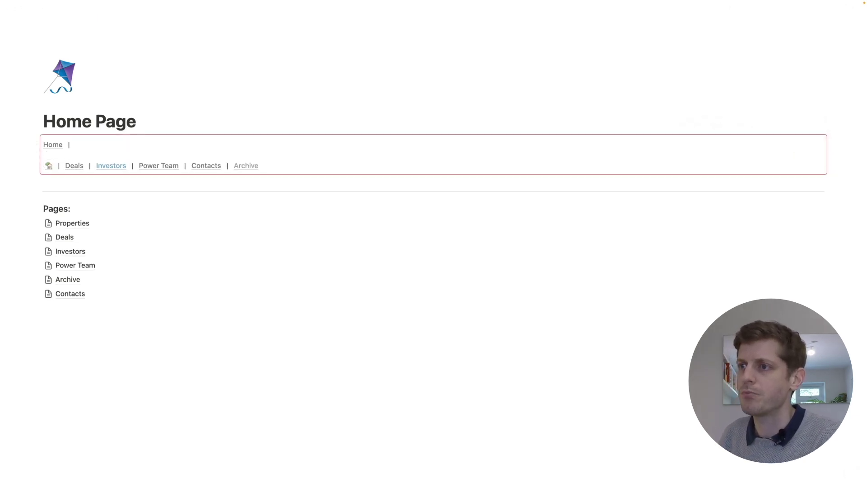
pyautogui.press('Return')
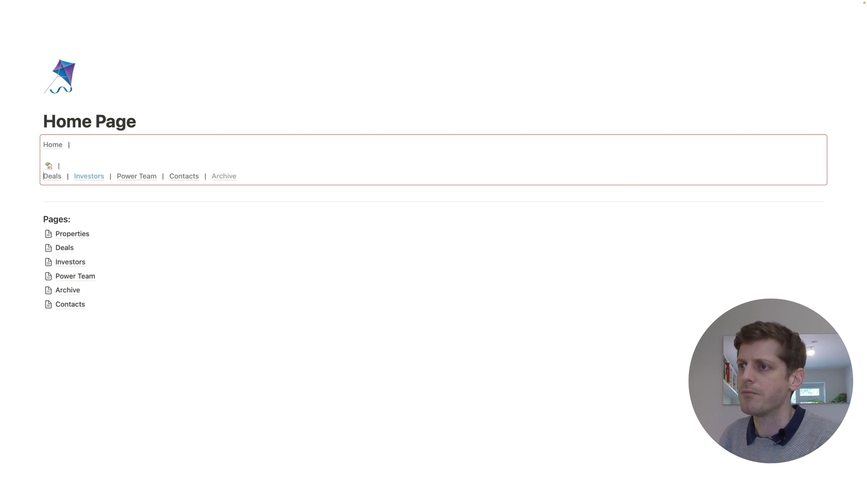
pyautogui.press('Delete')
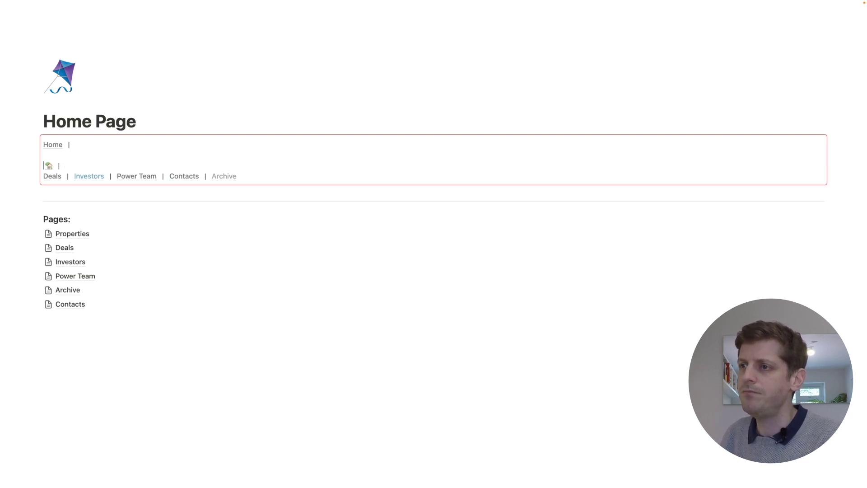
pyautogui.press('Up')
pyautogui.press('BackSpace')
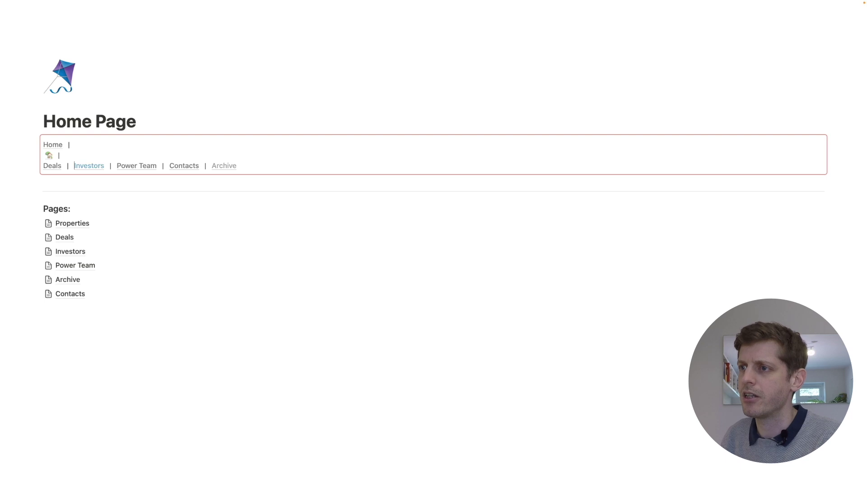
pyautogui.press('Return')
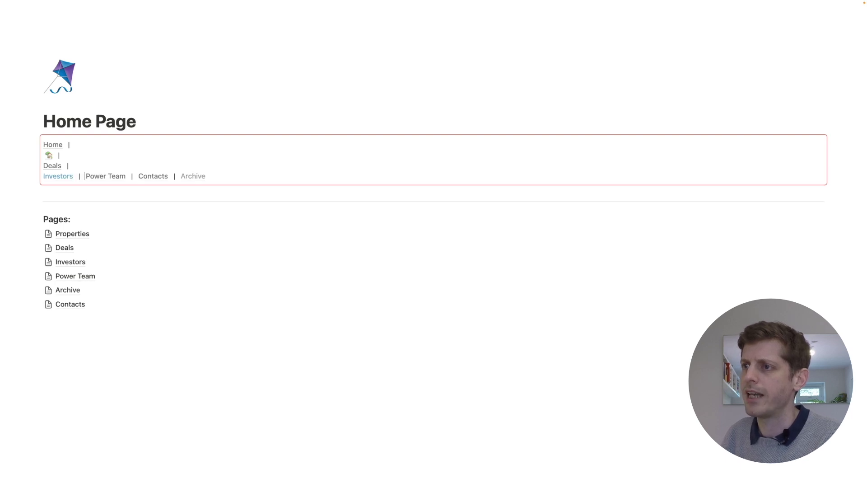
pyautogui.press('Return')
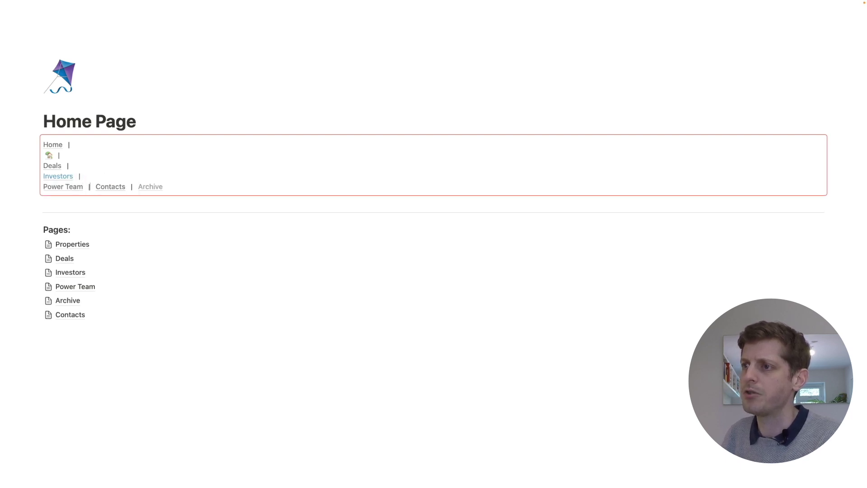
pyautogui.press('Return')
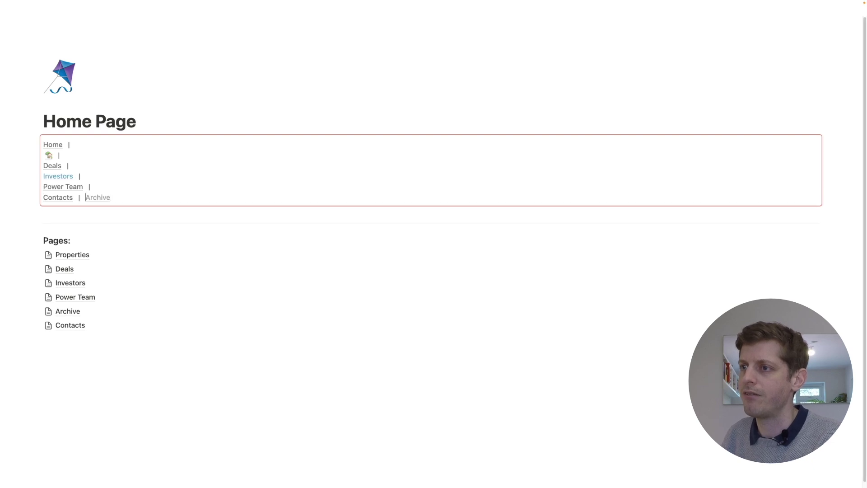
pyautogui.press('Return')
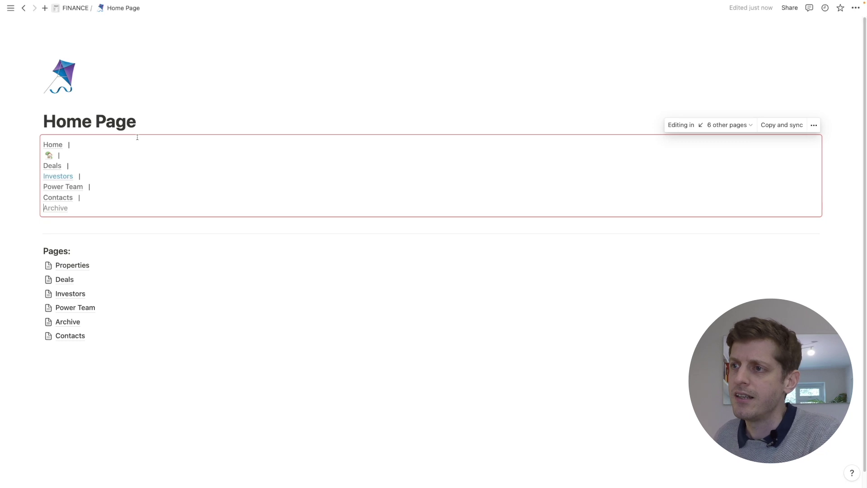
# Check the vertical navigation layout on the Contacts page, then return to the Home Page.
pyautogui.click(56, 198)
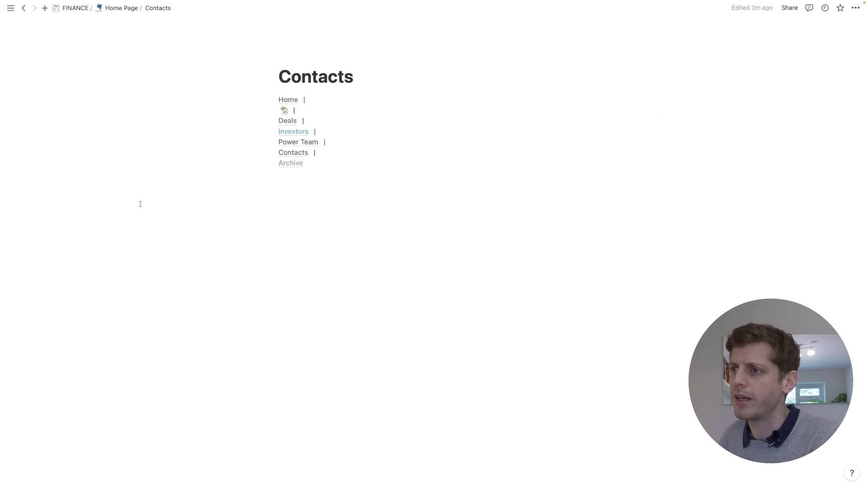
pyautogui.click(284, 100)
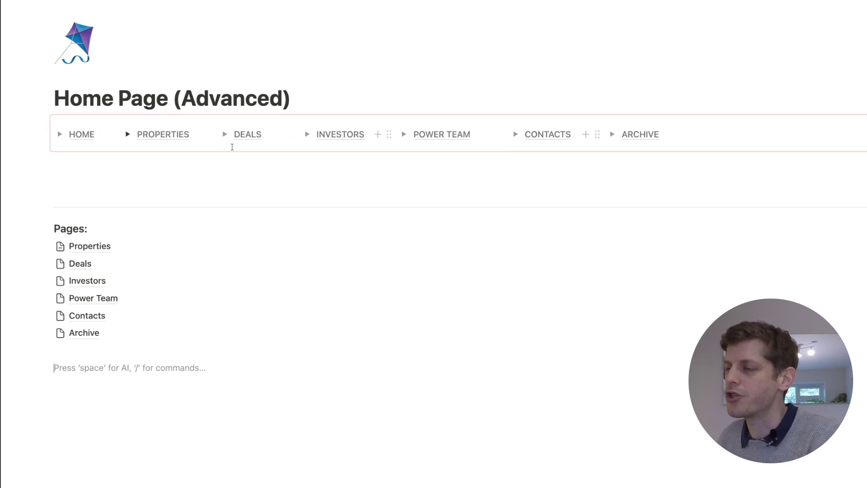
# Try out a toggle list block below the page list on Home Page (Advanced) by expanding and collapsing it, then delete it.
pyautogui.moveTo(78, 139)
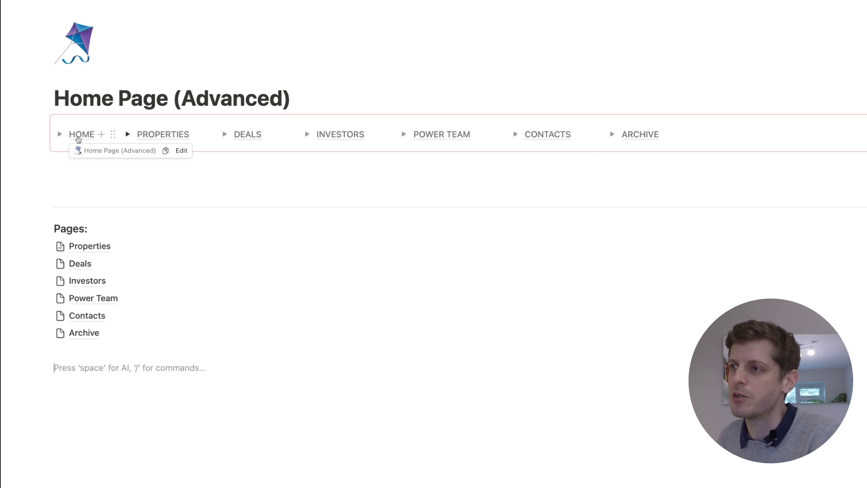
pyautogui.moveTo(155, 133)
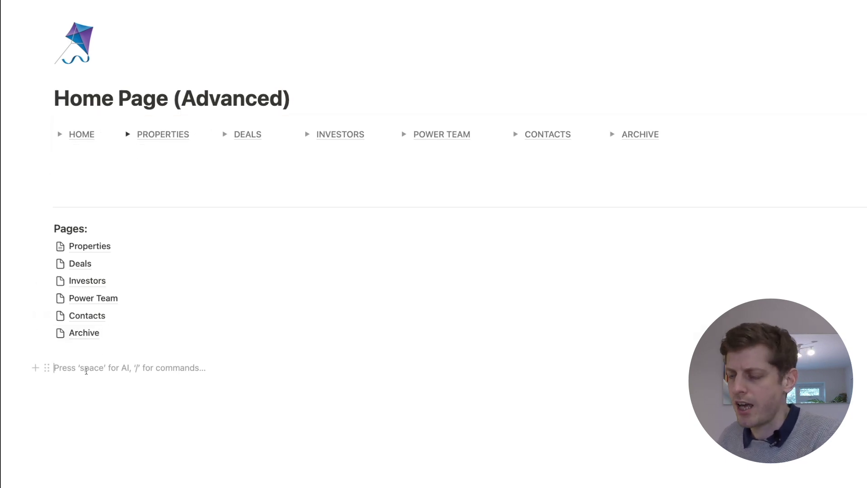
pyautogui.write('/')
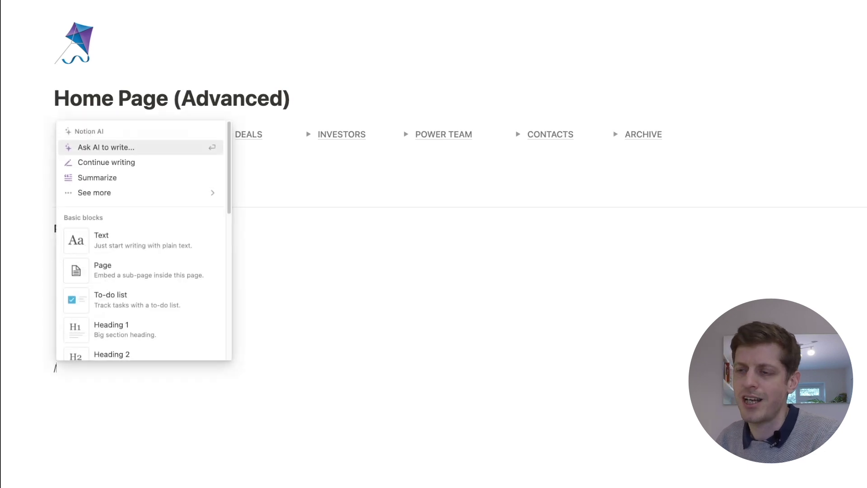
pyautogui.write('tog')
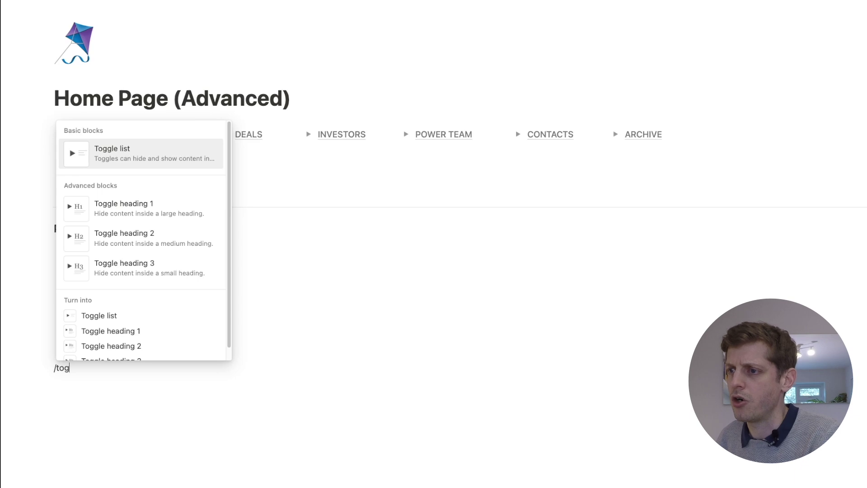
pyautogui.press('Return')
pyautogui.click(60, 368)
pyautogui.click(63, 384)
pyautogui.click(60, 367)
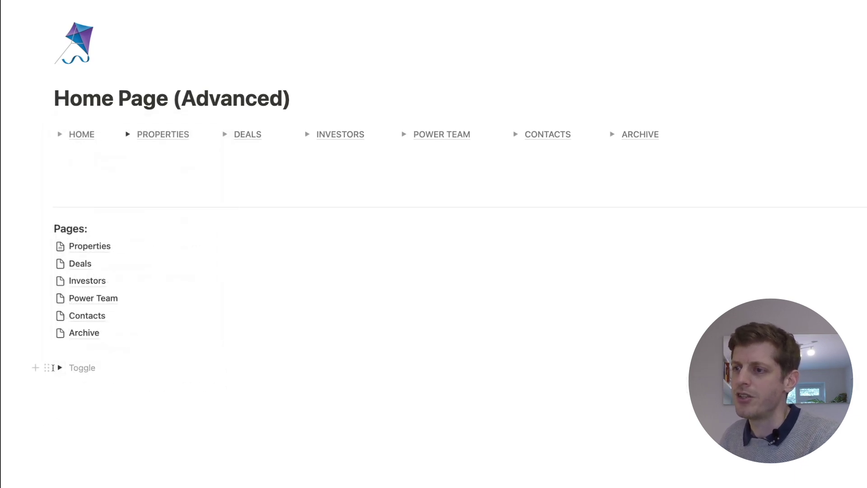
pyautogui.click(47, 367)
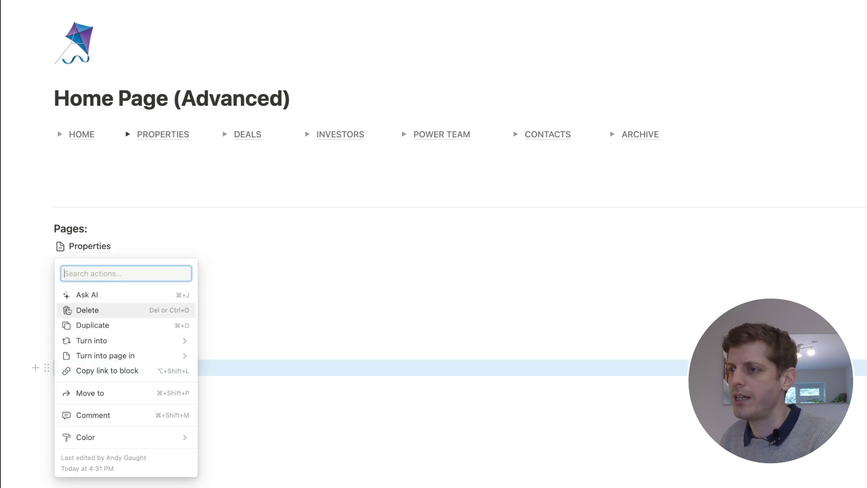
pyautogui.click(68, 310)
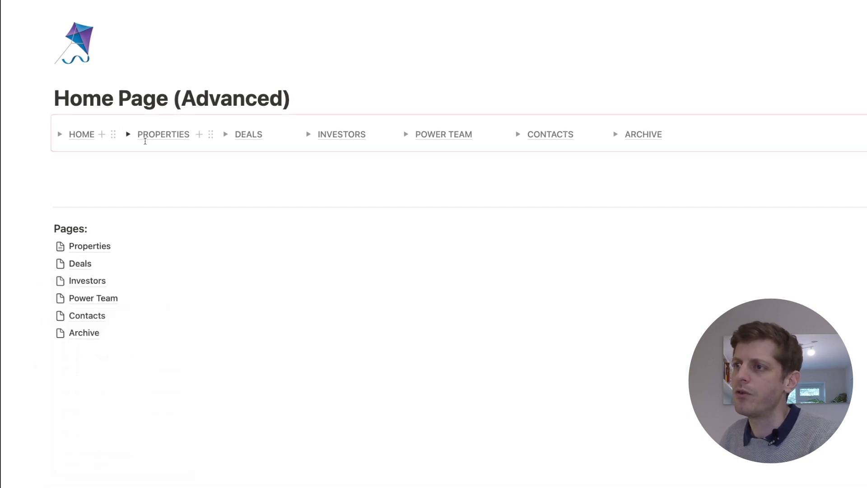
# Expand the Properties toggle in the navigation bar and test its House 3 and House 2 links on the Properties page.
pyautogui.click(129, 135)
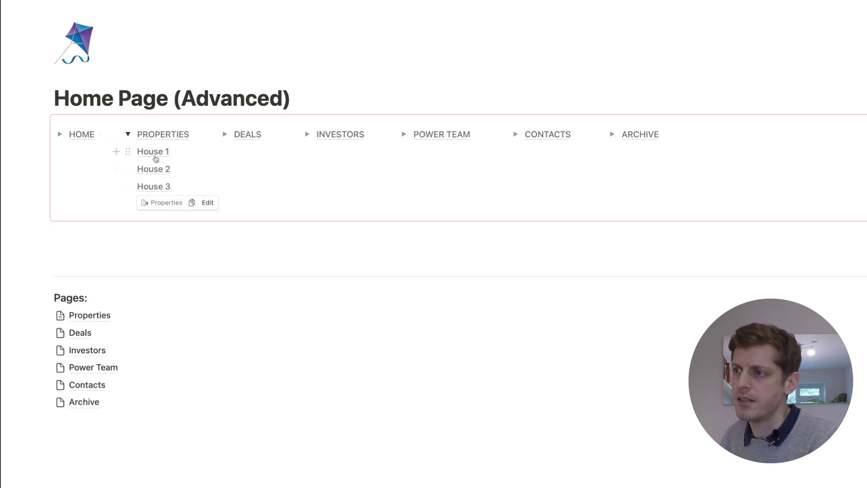
pyautogui.moveTo(149, 153)
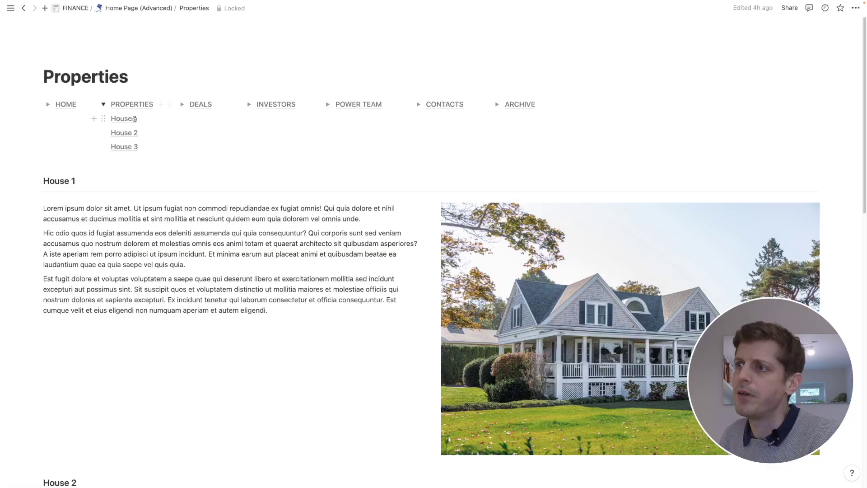
pyautogui.click(123, 147)
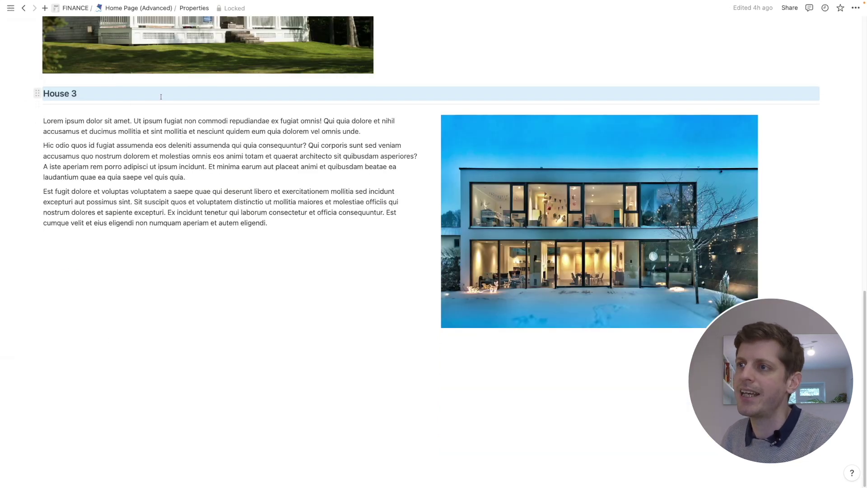
pyautogui.scroll(15, 126, 156)
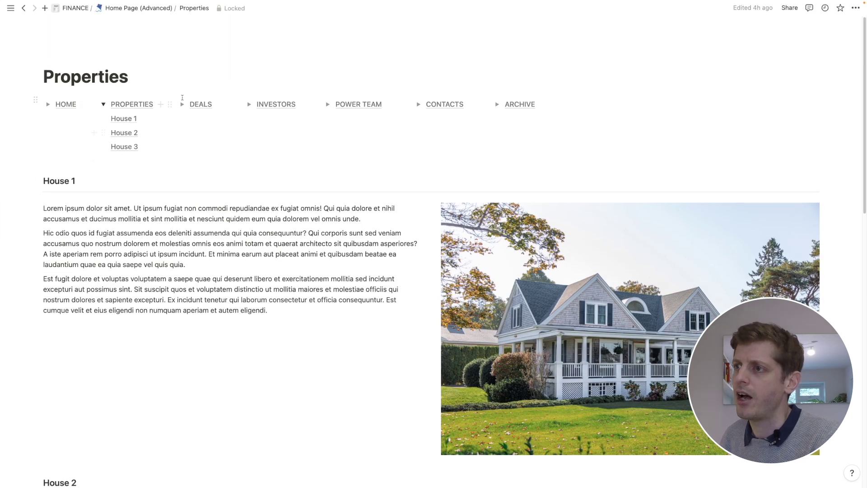
pyautogui.click(129, 134)
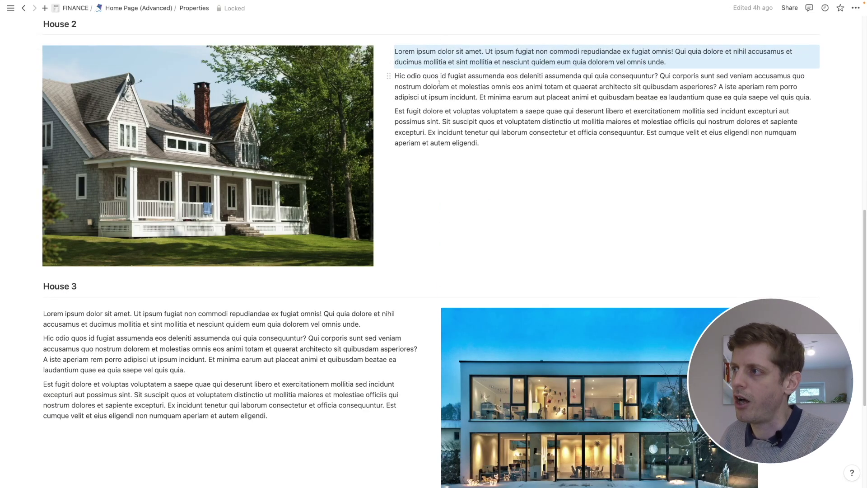
pyautogui.scroll(2, 439, 83)
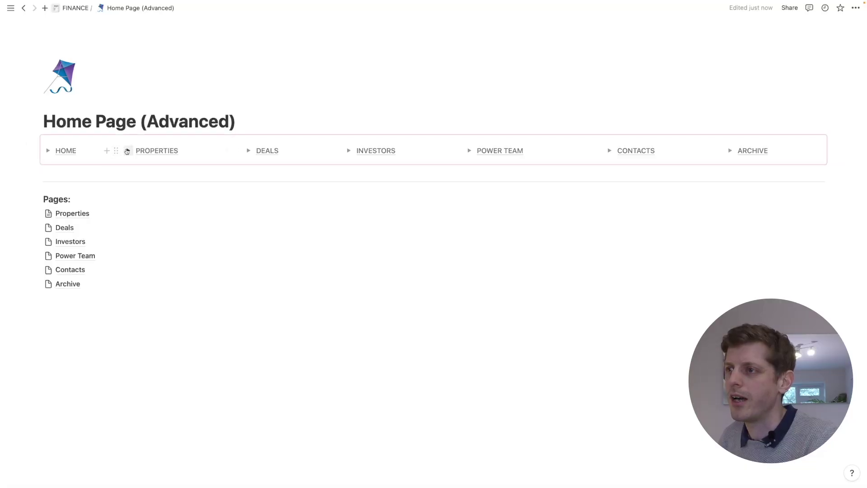
# Open the Properties page with its toggle expanded and add the heading "House 4" below the House 3 section.
pyautogui.click(127, 151)
pyautogui.click(157, 151)
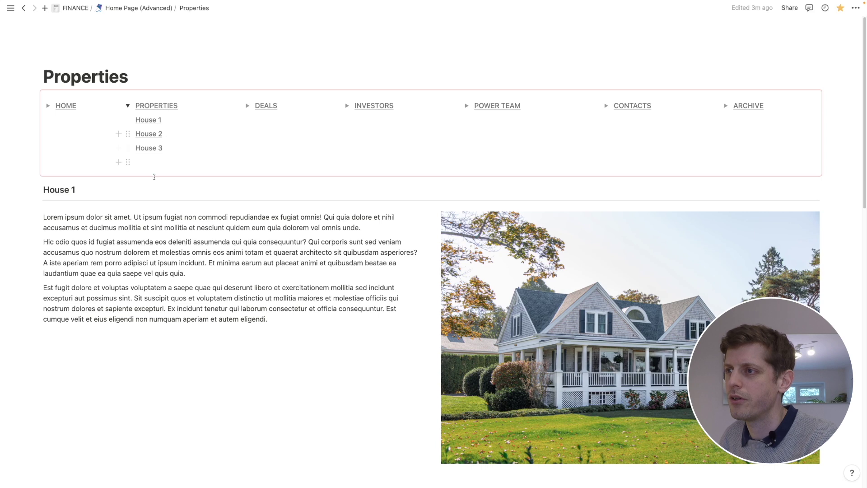
pyautogui.scroll(-15, 180, 253)
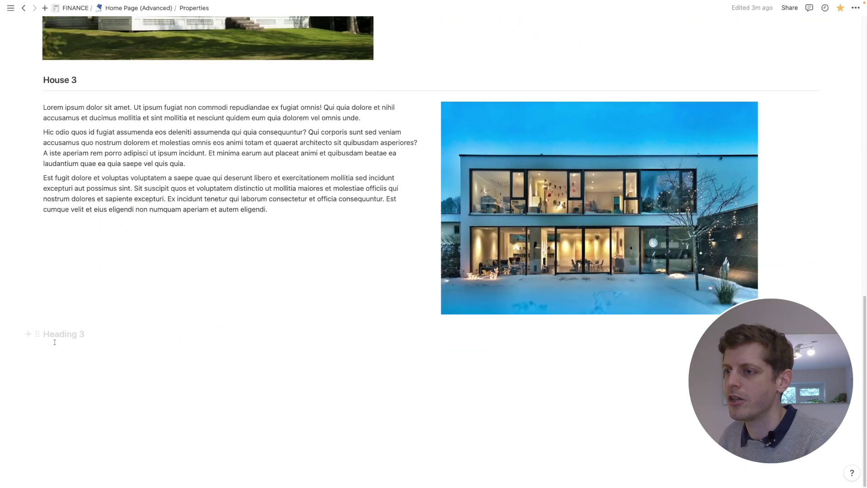
pyautogui.click(62, 335)
pyautogui.write('House 5')
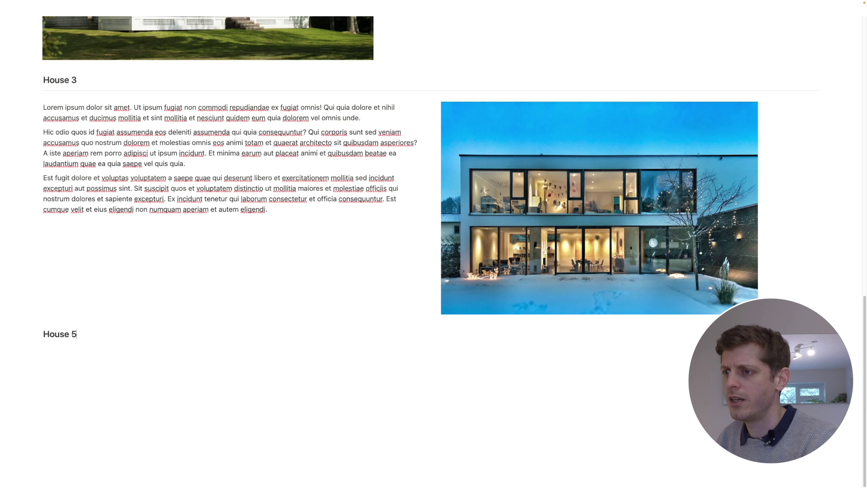
pyautogui.press('BackSpace')
pyautogui.write('4')
pyautogui.press('Return')
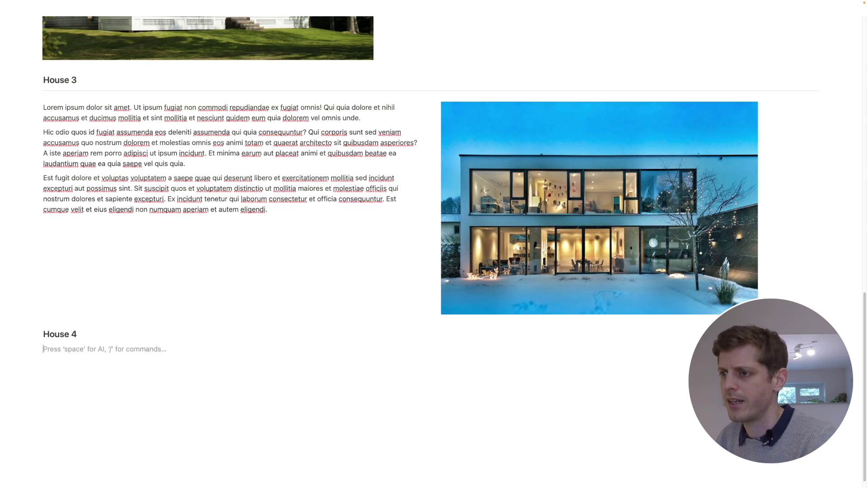
# Add a divider under the House 4 heading, followed by the line "Exxample text".
pyautogui.write('---')
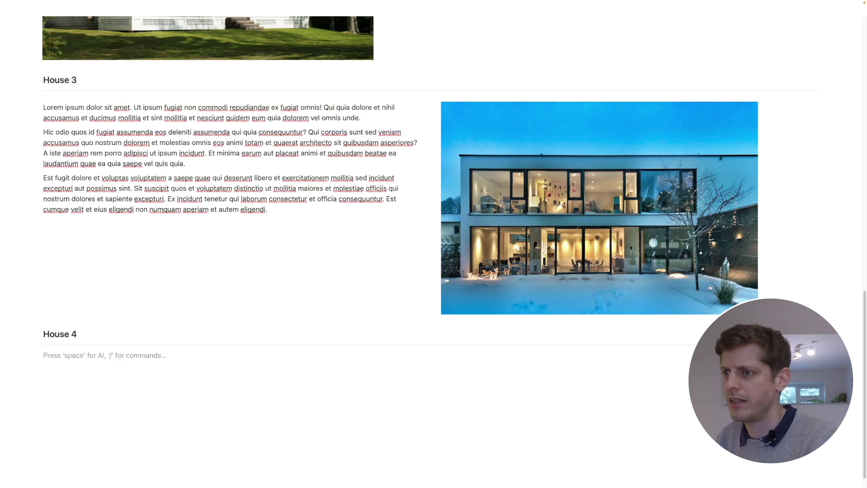
pyautogui.write('Exxample te')
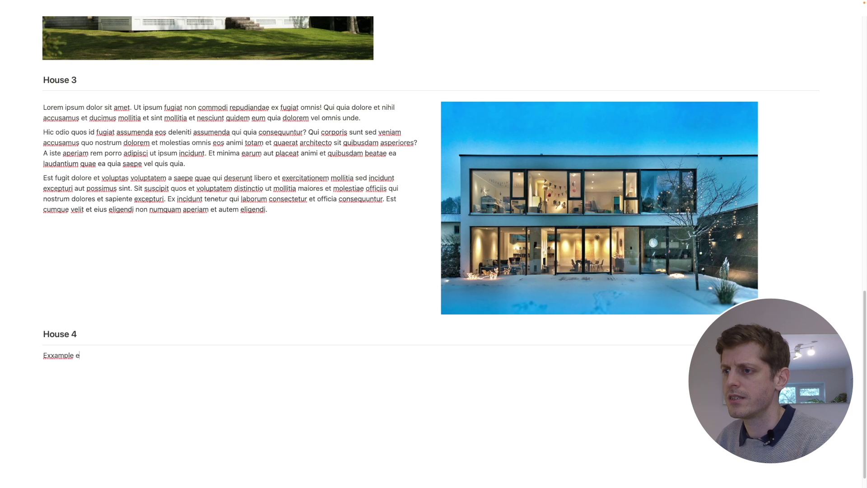
pyautogui.write('xt')
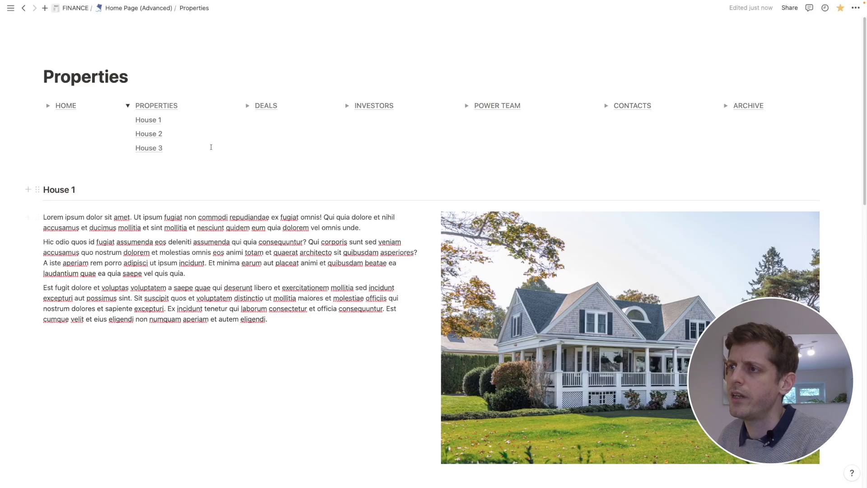
# Add a "House 4" entry below House 3 inside the navigation bar's Properties toggle.
pyautogui.click(177, 149)
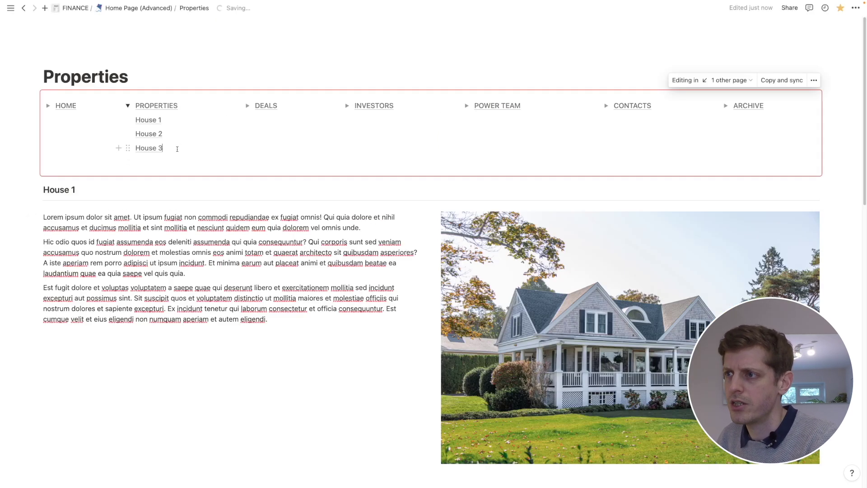
pyautogui.press('Return')
pyautogui.write('House ')
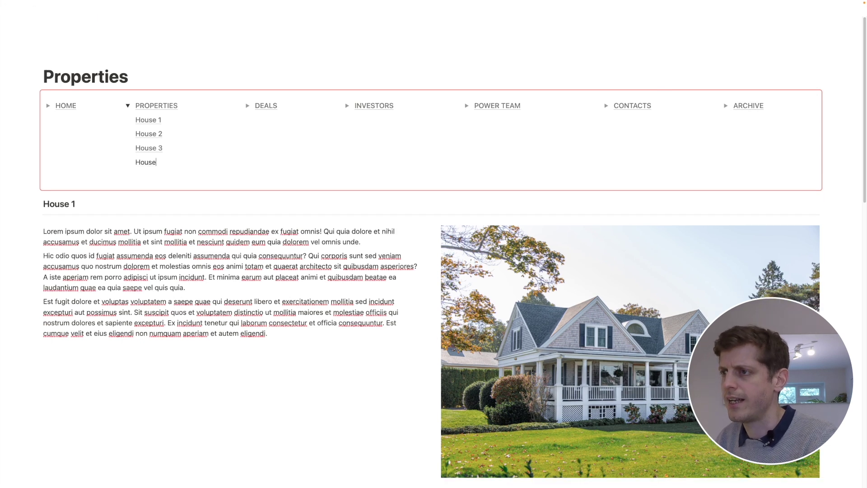
pyautogui.write('4')
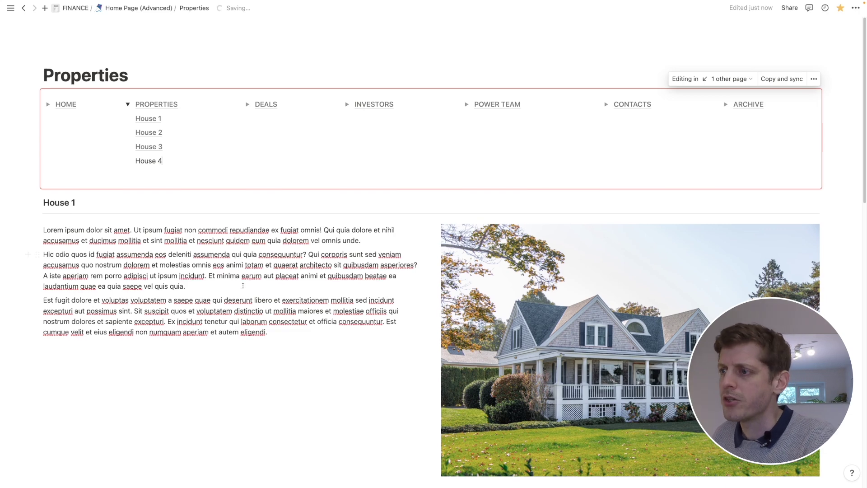
# Link the House 4 entry in the Properties toggle to the House 4 heading block, and test the link.
pyautogui.scroll(-8, 243, 288)
pyautogui.scroll(-7, 243, 288)
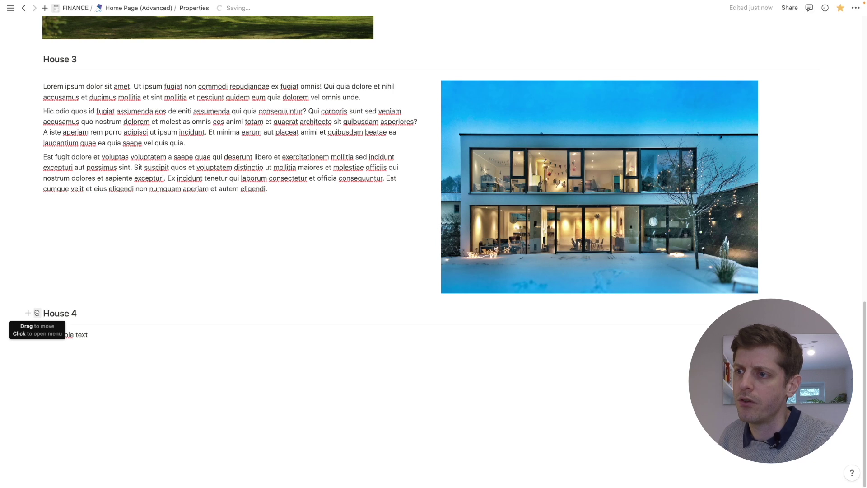
pyautogui.click(36, 313)
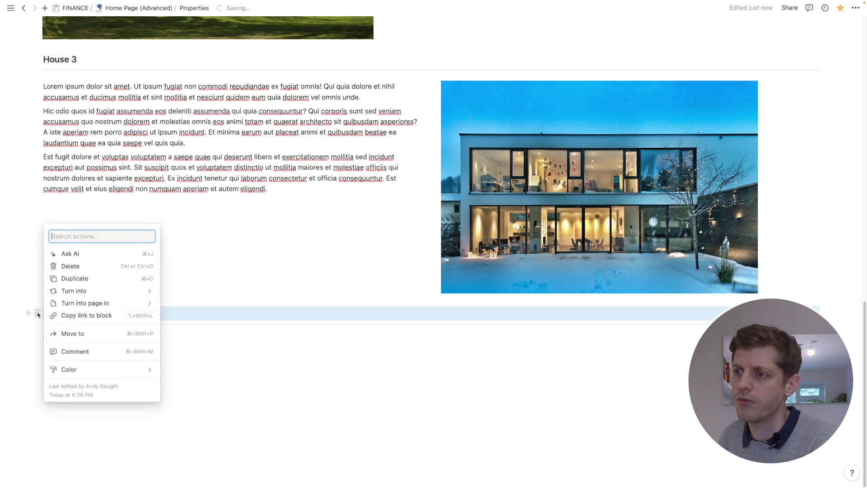
pyautogui.click(71, 316)
pyautogui.scroll(15, 195, 287)
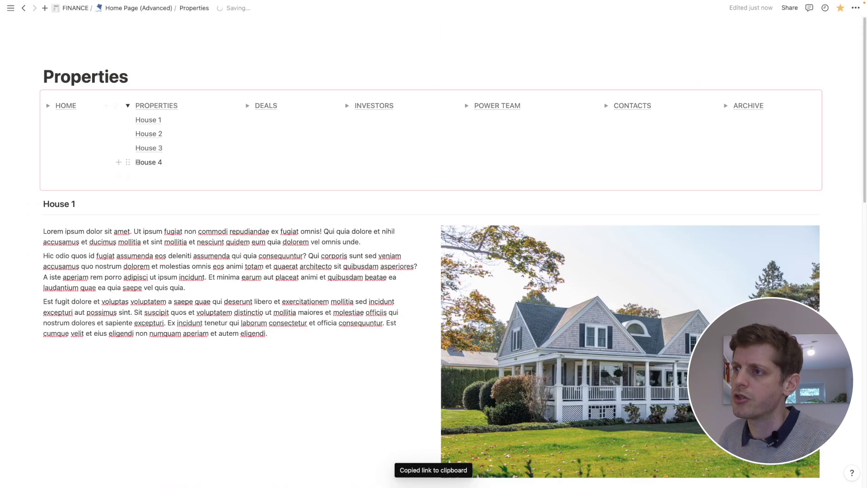
pyautogui.moveTo(135, 162); pyautogui.dragTo(163, 162)
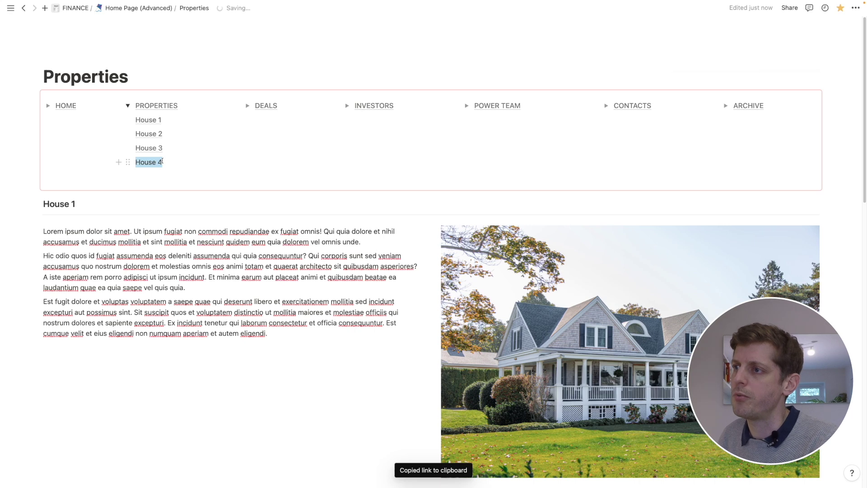
pyautogui.hotkey('ctrl', 'v')
pyautogui.moveTo(163, 162)
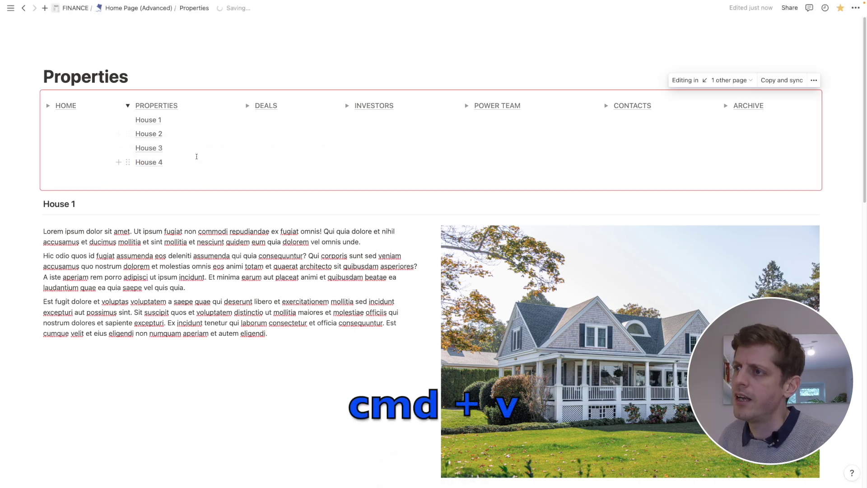
pyautogui.click(144, 163)
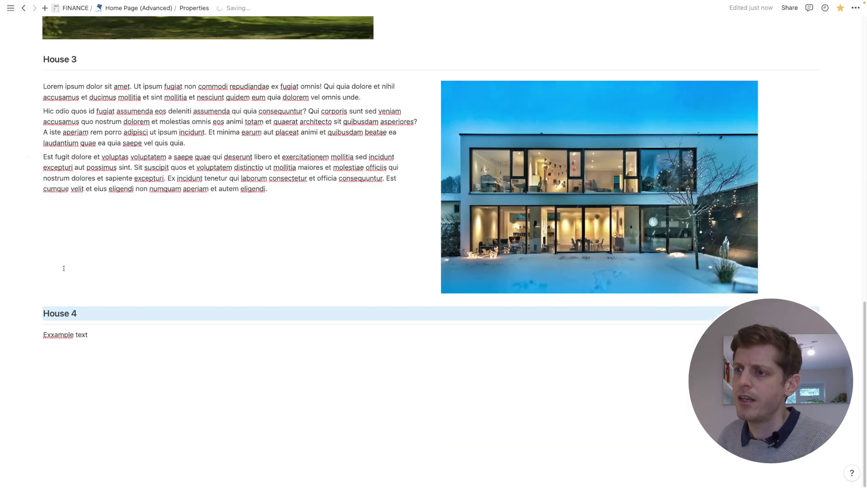